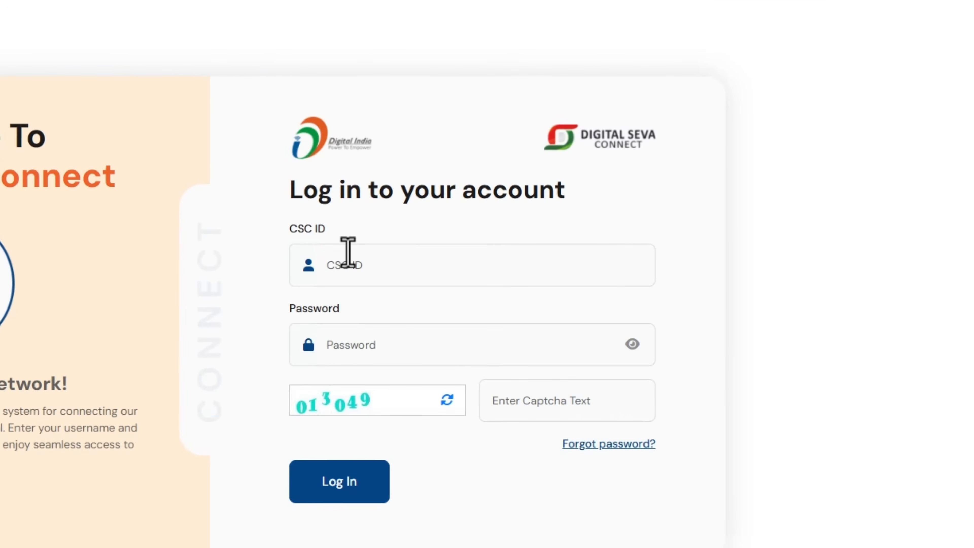
# Log in to the account with the CSC ID, the account password and the captcha text
pyautogui.click(348, 255)
pyautogui.click(363, 340)
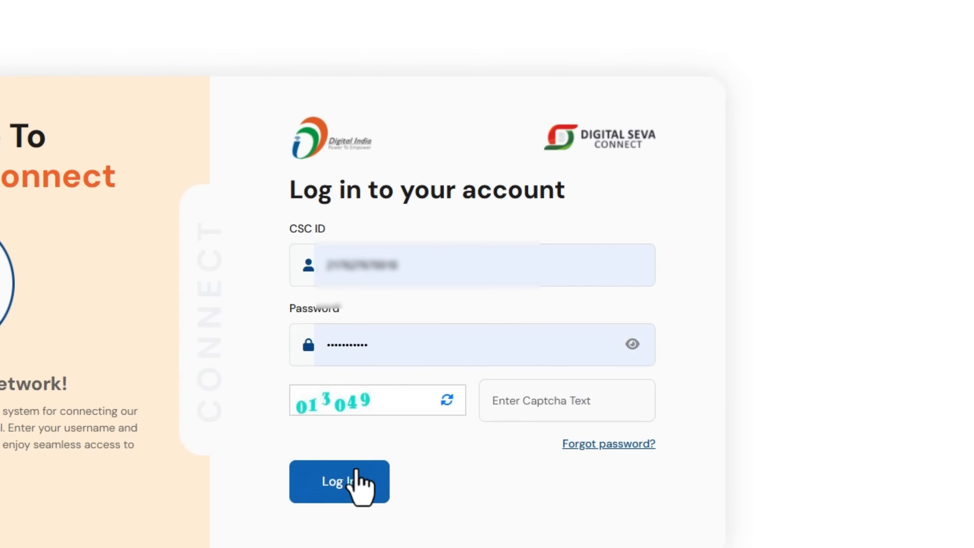
pyautogui.click(358, 482)
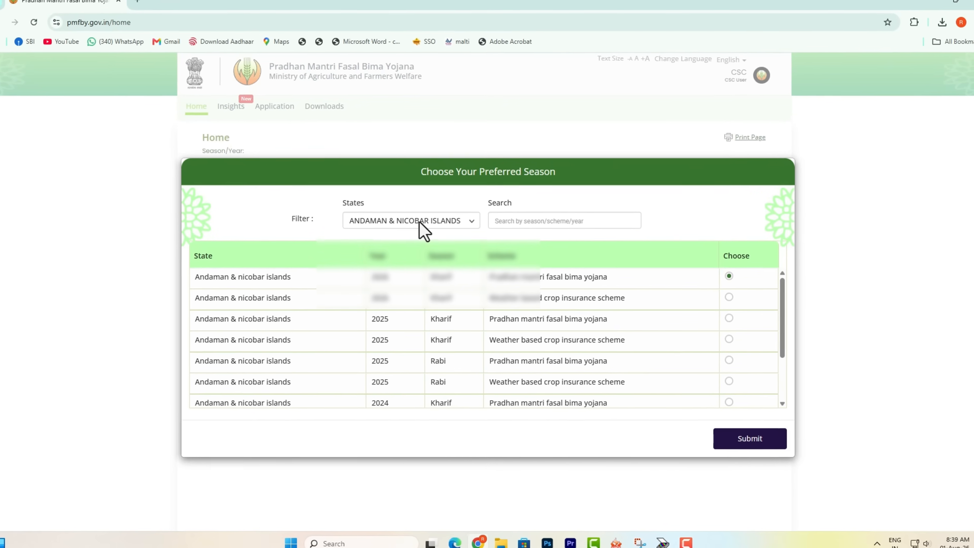
# Choose Rajasthan's 2026 Kharif season under the Pradhan Mantri Fasal Bima Yojana scheme and submit the selection
pyautogui.click(412, 222)
pyautogui.scroll(-5, 407, 425)
pyautogui.click(388, 427)
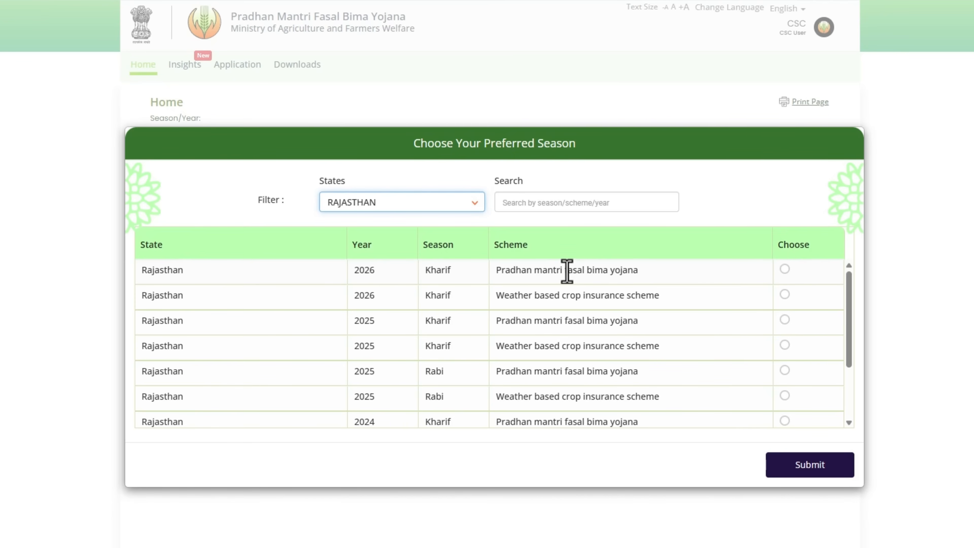
pyautogui.moveTo(501, 271); pyautogui.dragTo(592, 270)
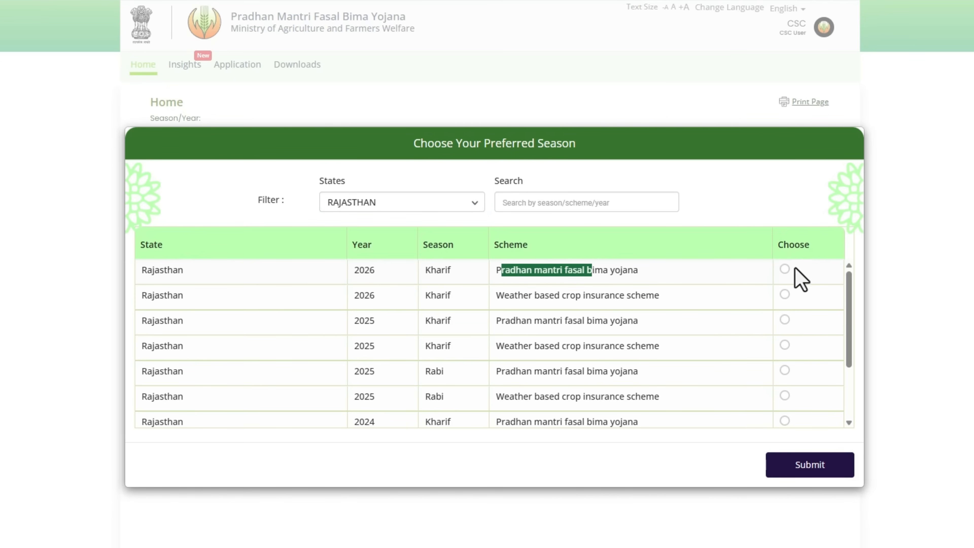
pyautogui.click(784, 269)
pyautogui.click(809, 473)
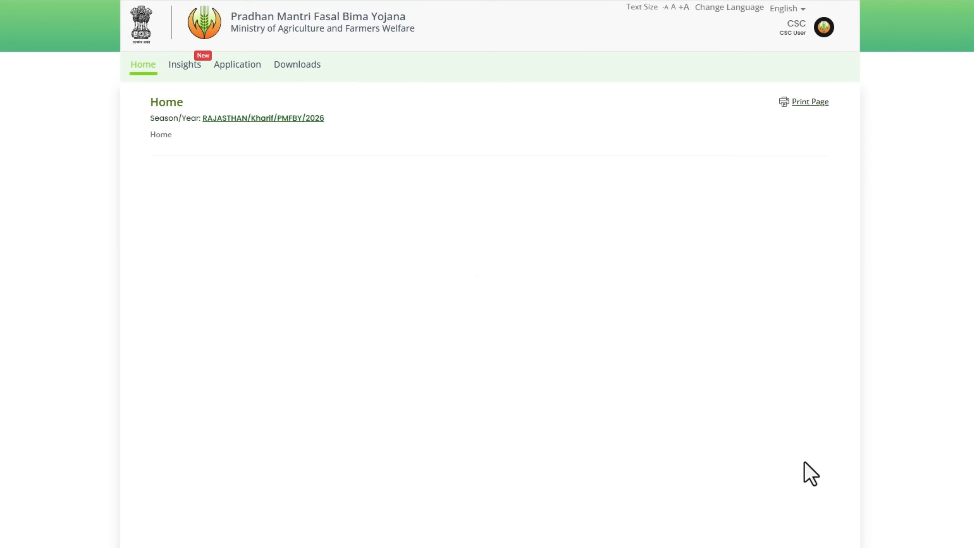
# Open a new CSC farmer application form at its bank details section
pyautogui.click(240, 73)
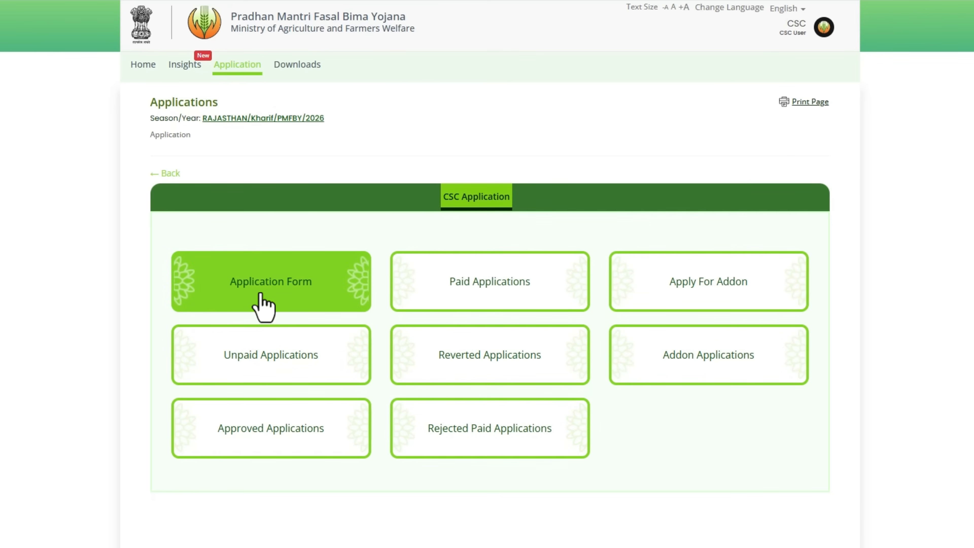
pyautogui.click(253, 303)
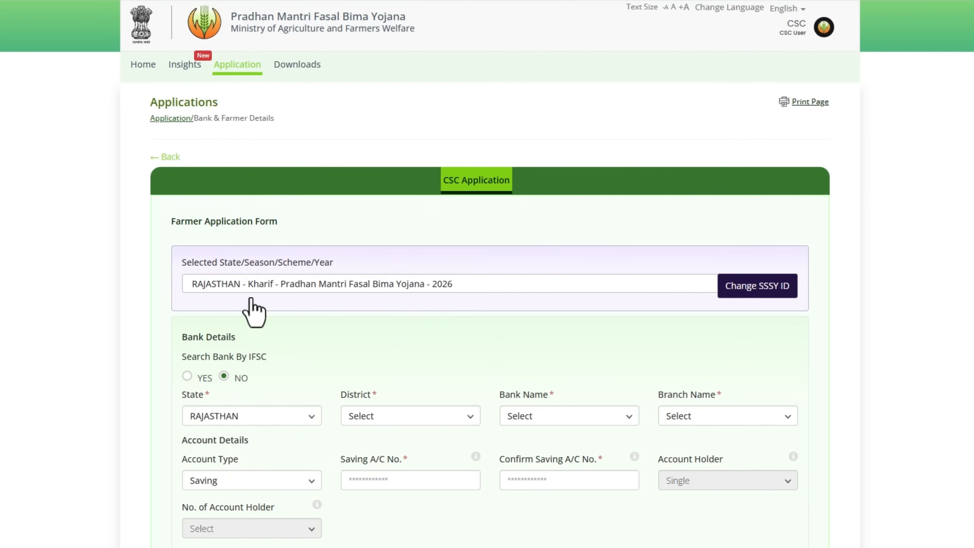
pyautogui.scroll(-3, 228, 353)
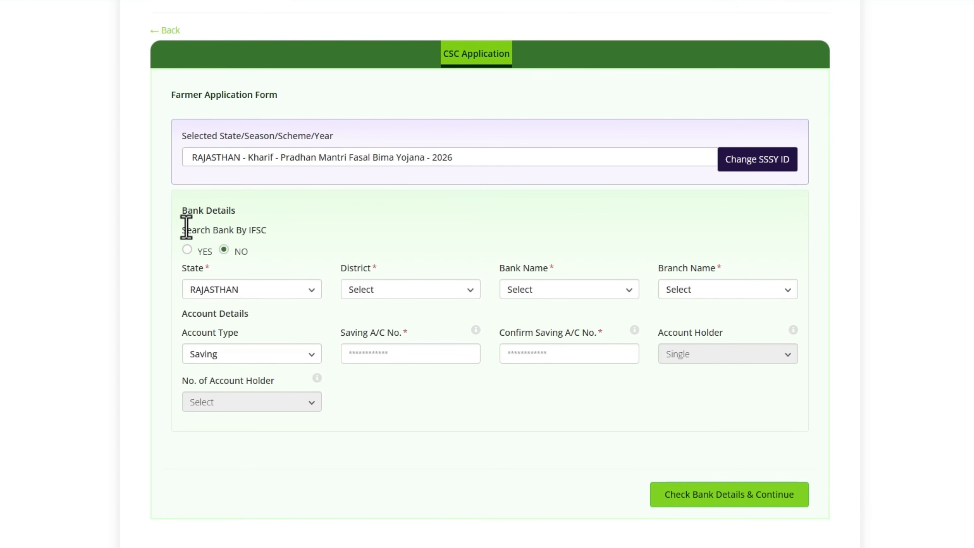
pyautogui.moveTo(187, 227); pyautogui.dragTo(330, 240)
pyautogui.click(405, 296)
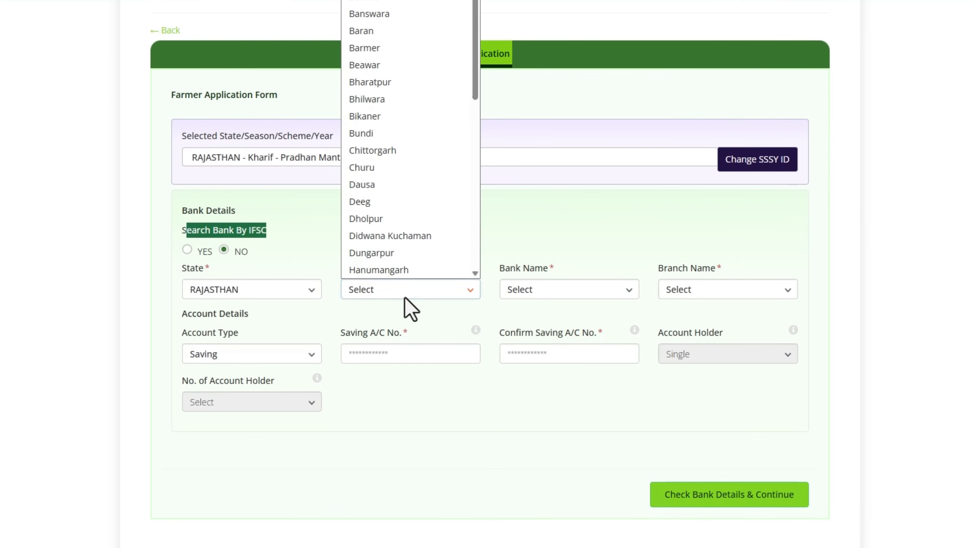
pyautogui.click(612, 294)
pyautogui.click(683, 288)
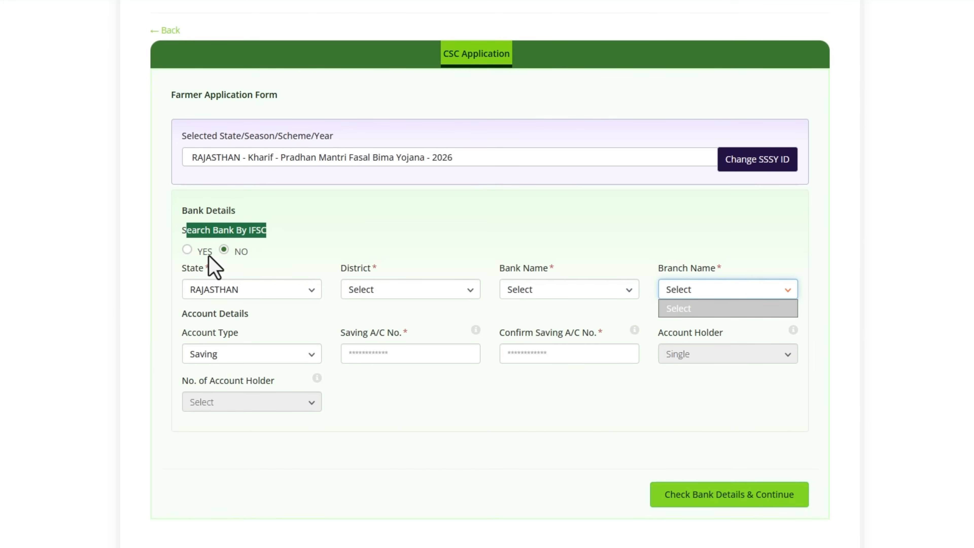
# Switch the bank search to IFSC, enter SBIN0031170 and verify it
pyautogui.click(187, 250)
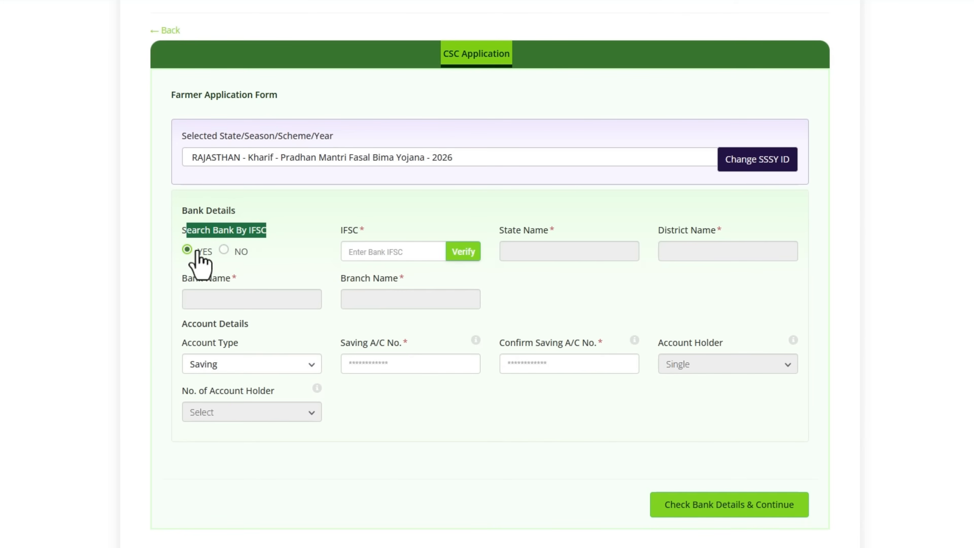
pyautogui.click(386, 249)
pyautogui.click(431, 284)
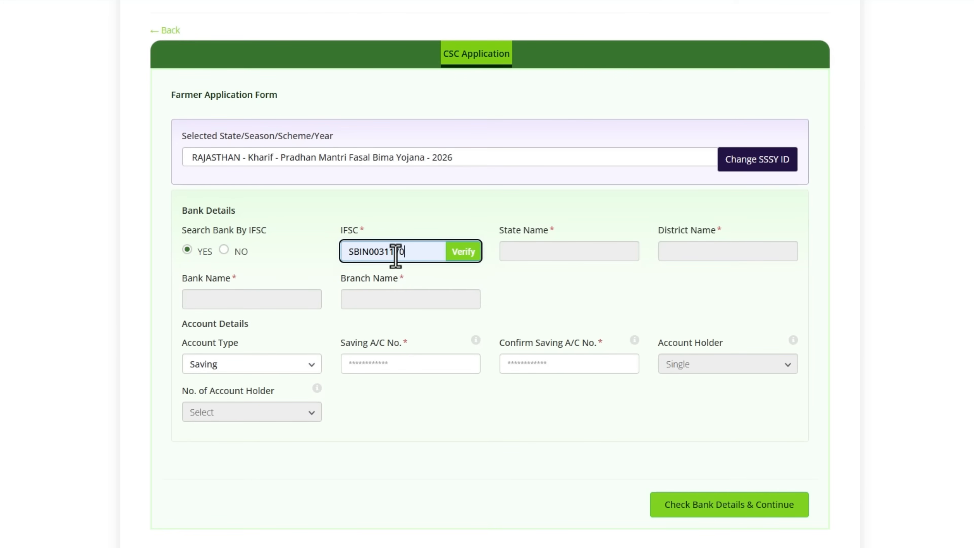
pyautogui.click(446, 251)
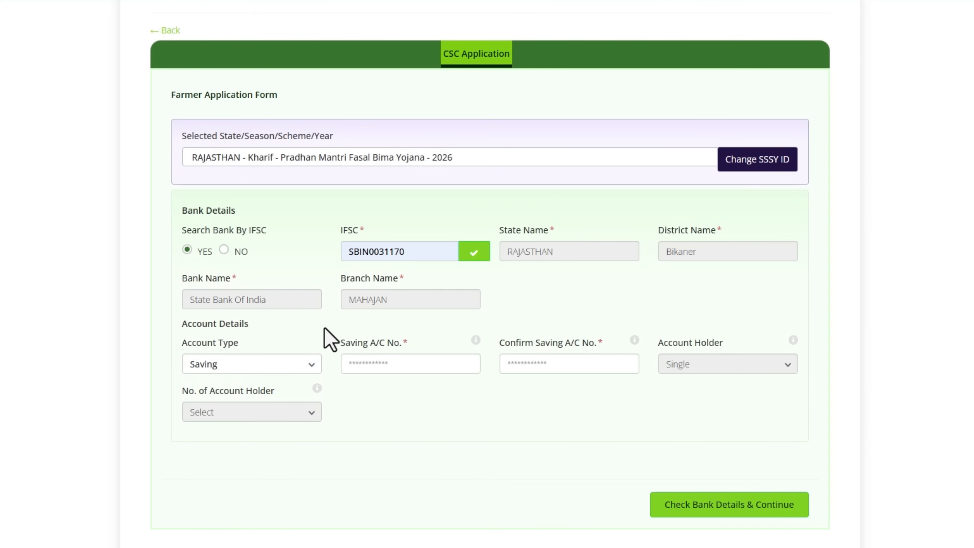
# Keep the account type as Saving, enter and confirm the savings account number, and continue to the farmer details
pyautogui.moveTo(342, 345); pyautogui.dragTo(392, 347)
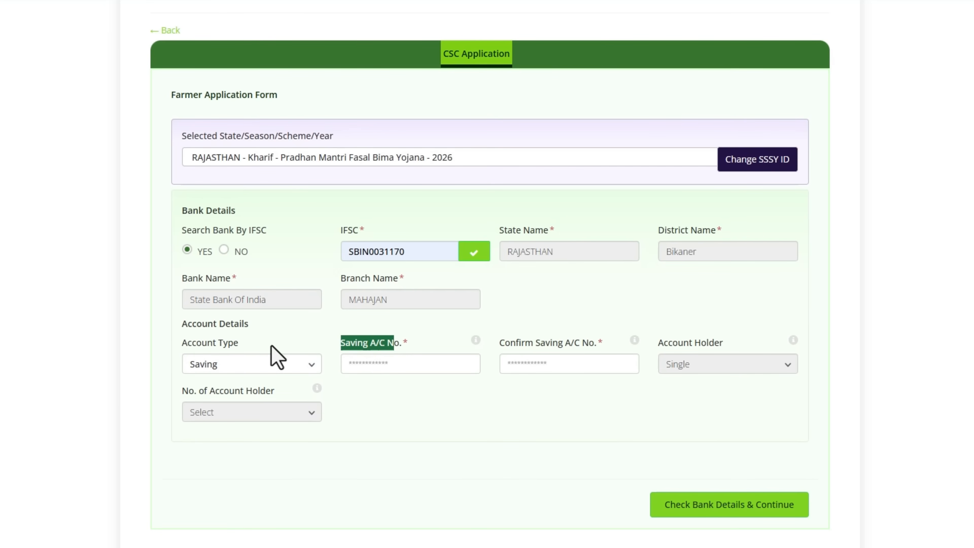
pyautogui.click(287, 342)
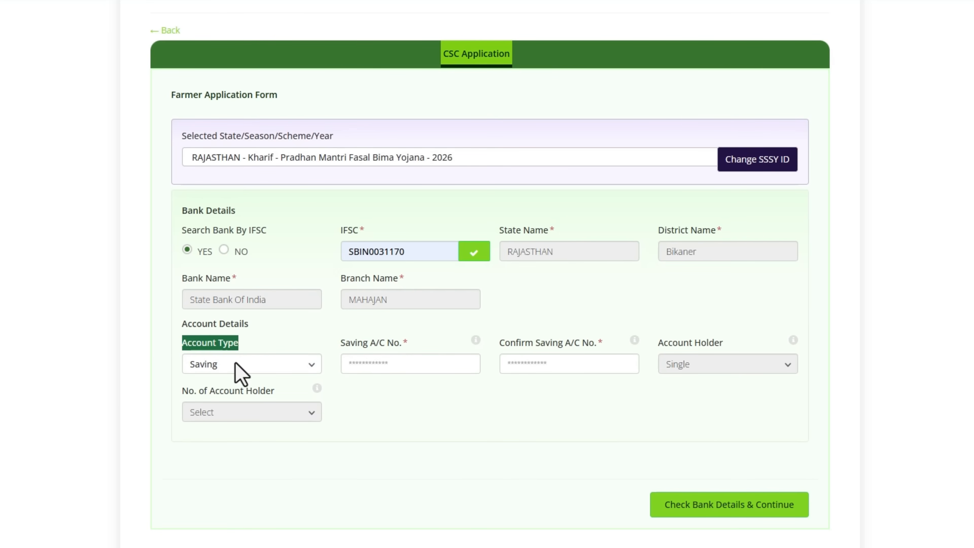
pyautogui.click(241, 368)
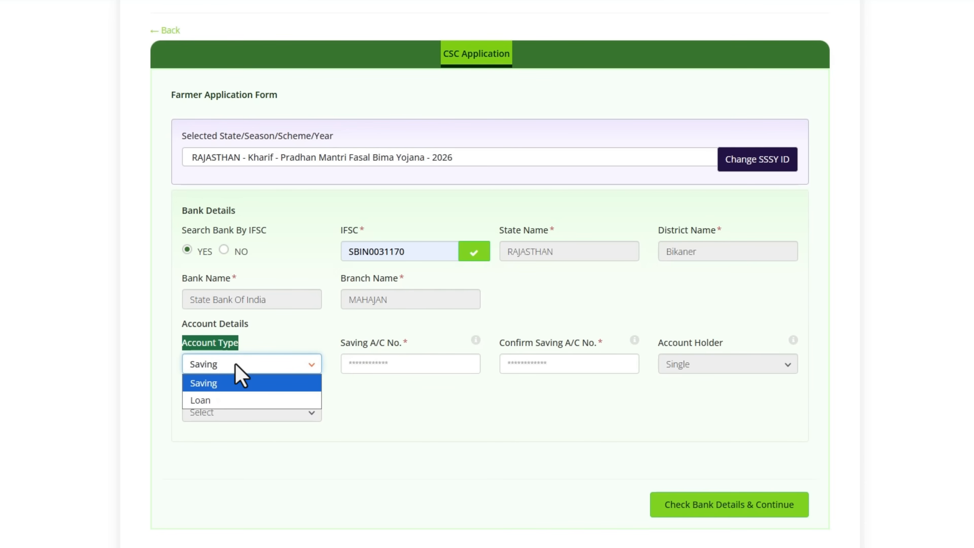
pyautogui.click(235, 367)
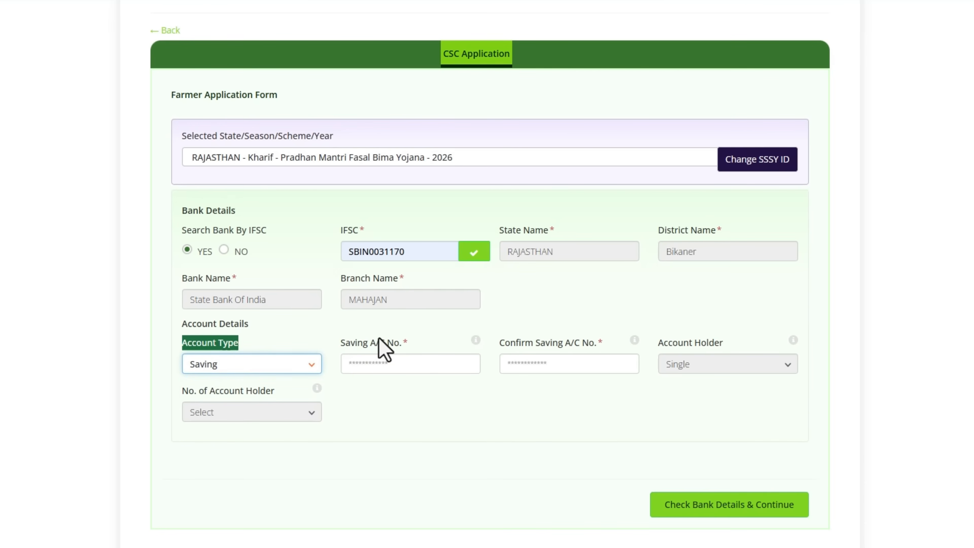
pyautogui.moveTo(369, 342); pyautogui.dragTo(413, 342)
pyautogui.moveTo(518, 343); pyautogui.dragTo(597, 343)
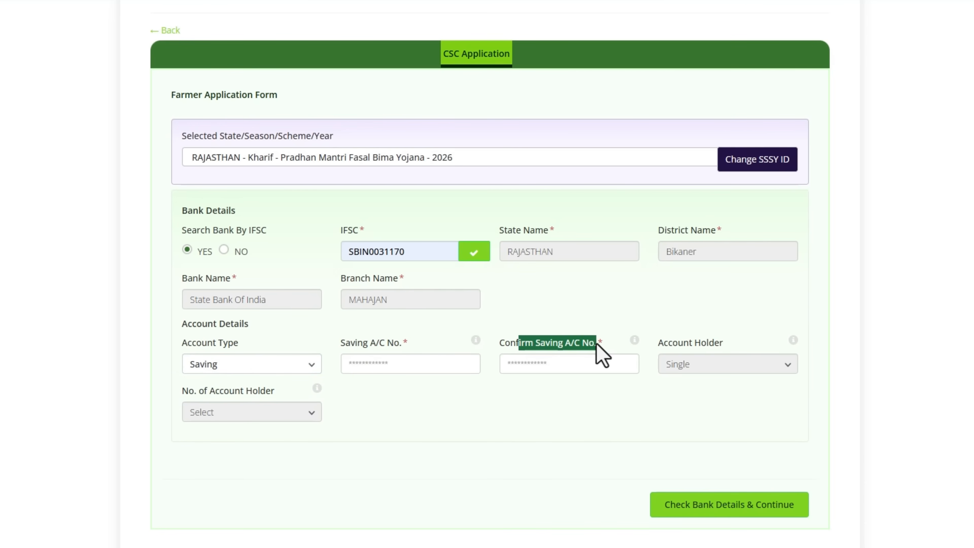
pyautogui.click(687, 513)
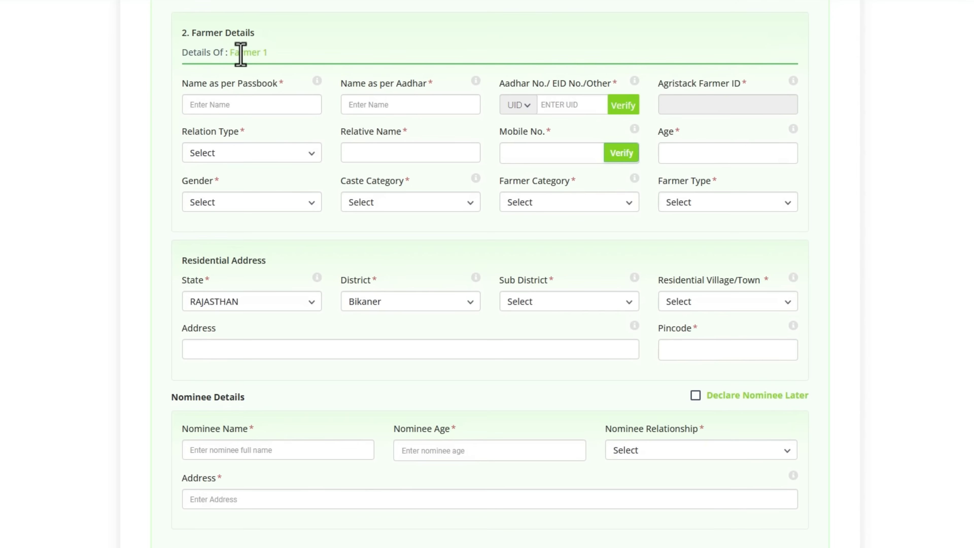
# Enter the farmer's name as per passbook and as per Aadhar, and verify the farmer's Aadhar number
pyautogui.moveTo(188, 85); pyautogui.dragTo(280, 92)
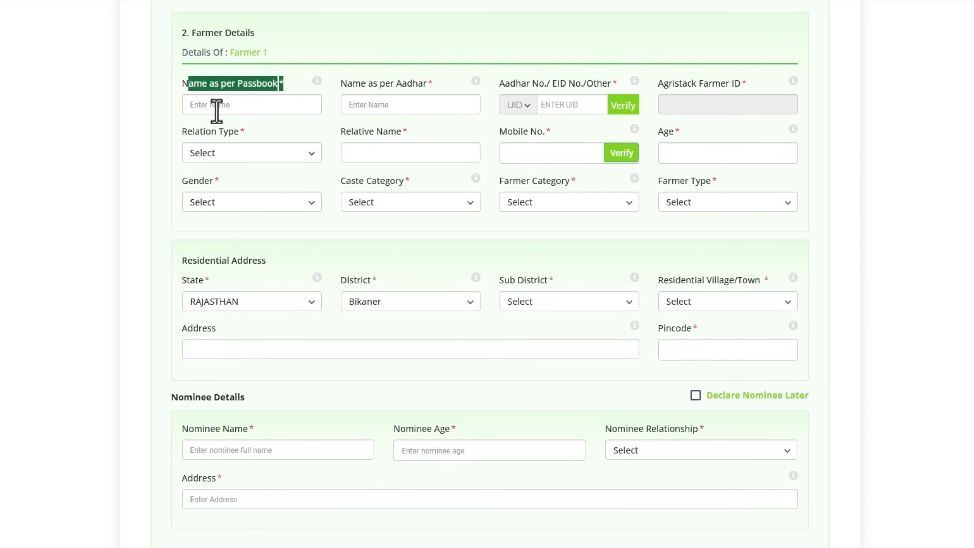
pyautogui.moveTo(342, 85); pyautogui.dragTo(428, 85)
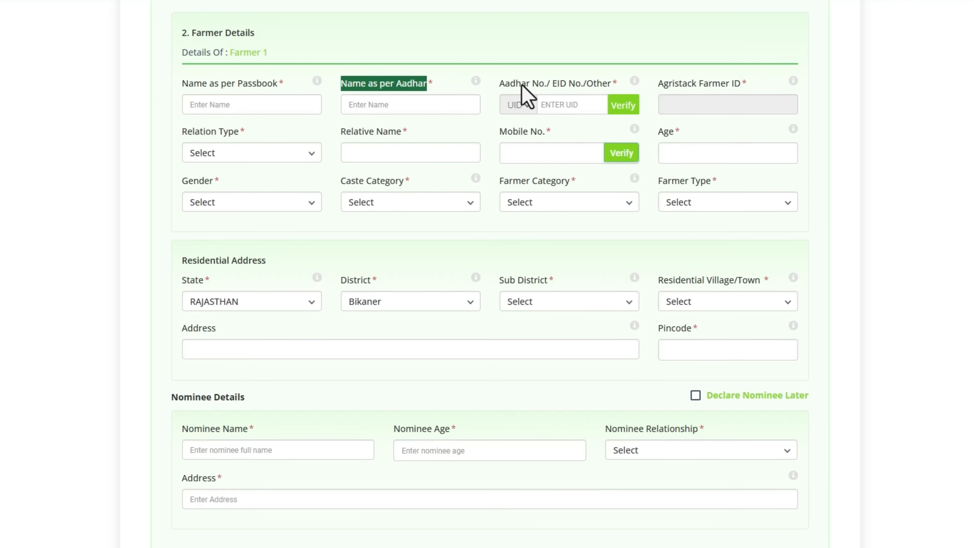
pyautogui.moveTo(526, 85); pyautogui.dragTo(574, 87)
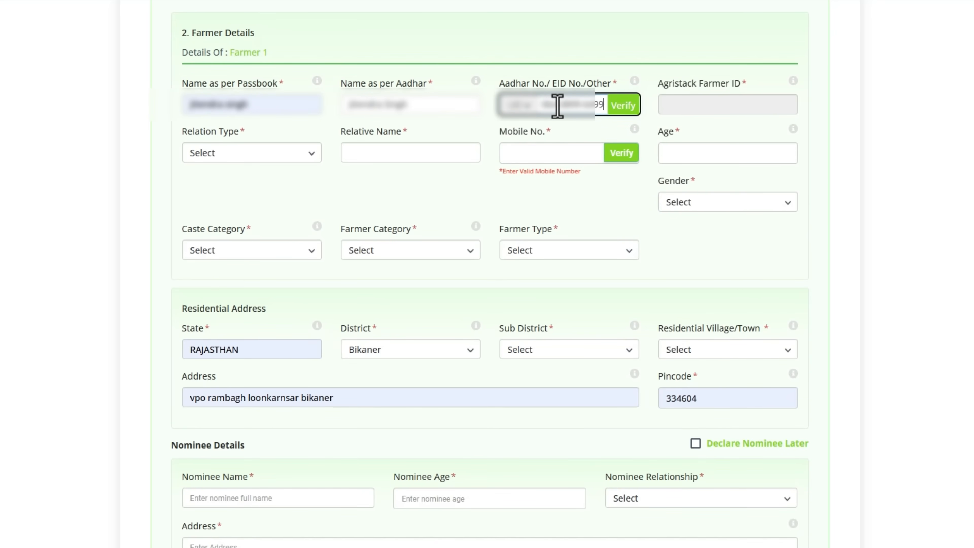
pyautogui.click(623, 110)
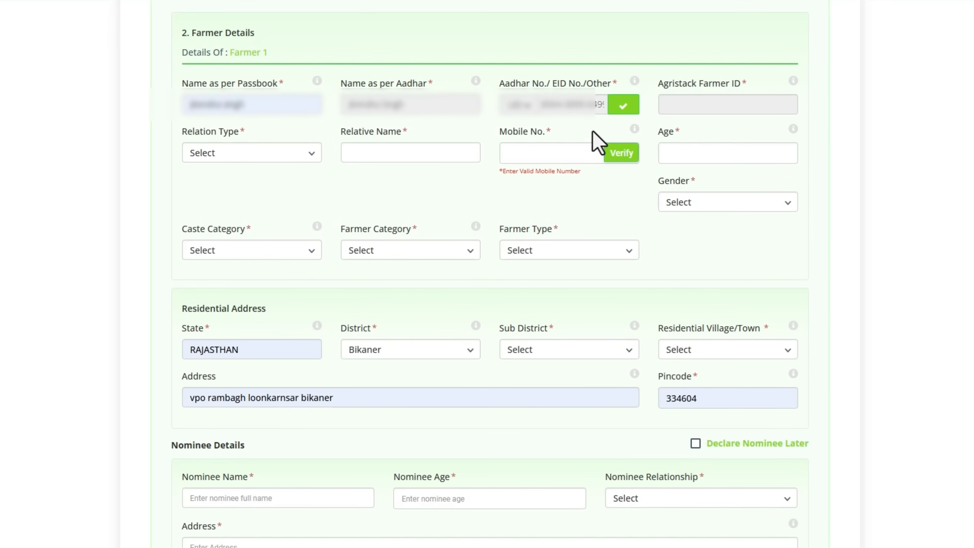
pyautogui.moveTo(206, 131); pyautogui.dragTo(223, 132)
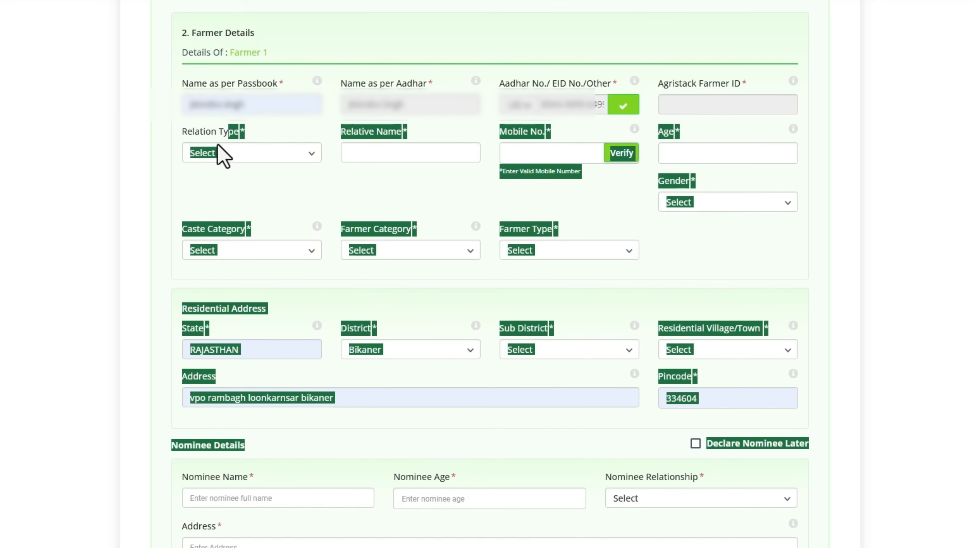
pyautogui.click(218, 152)
pyautogui.click(217, 137)
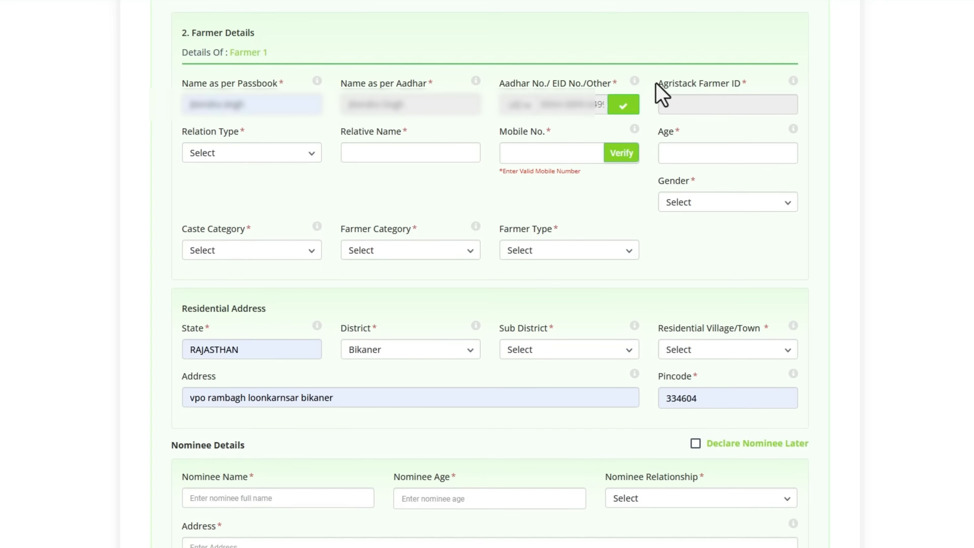
pyautogui.moveTo(657, 84); pyautogui.dragTo(751, 84)
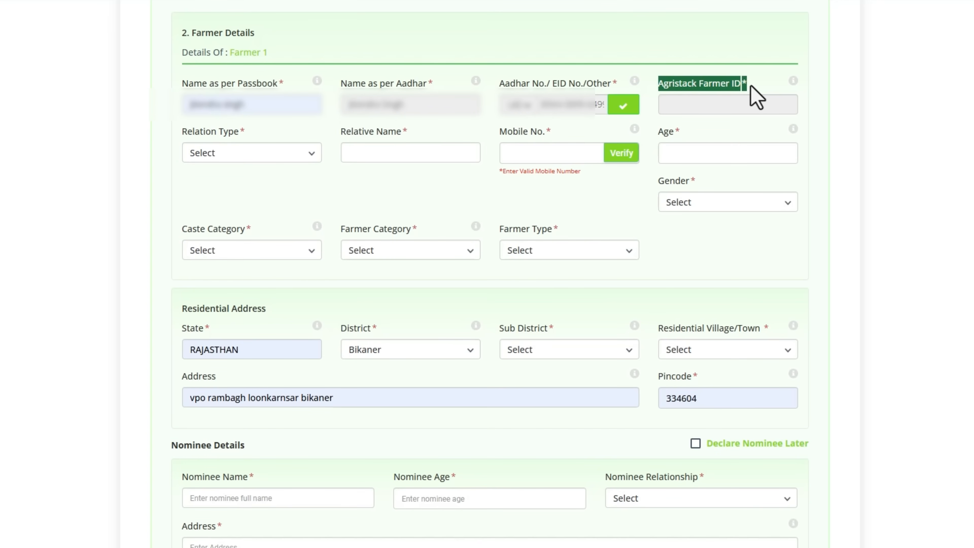
pyautogui.click(602, 84)
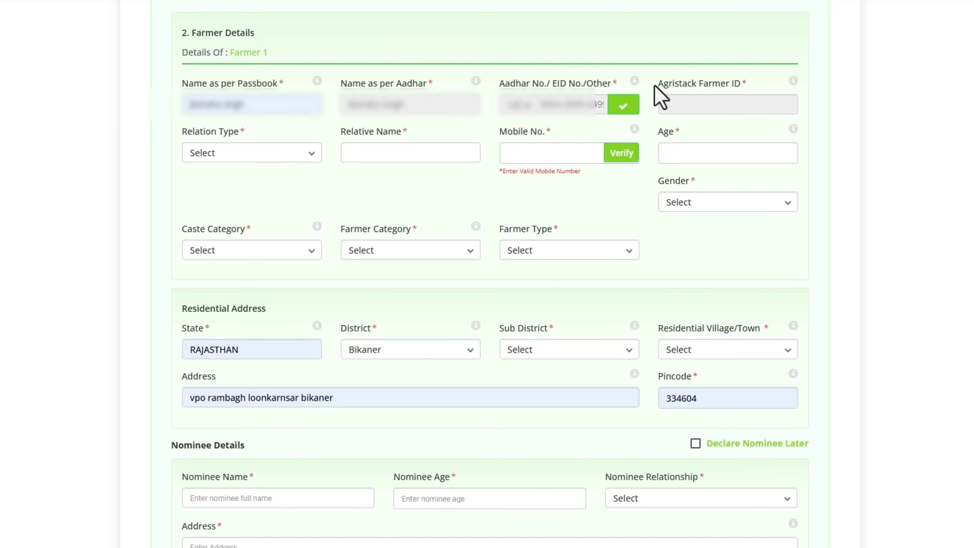
pyautogui.moveTo(657, 84); pyautogui.dragTo(716, 104)
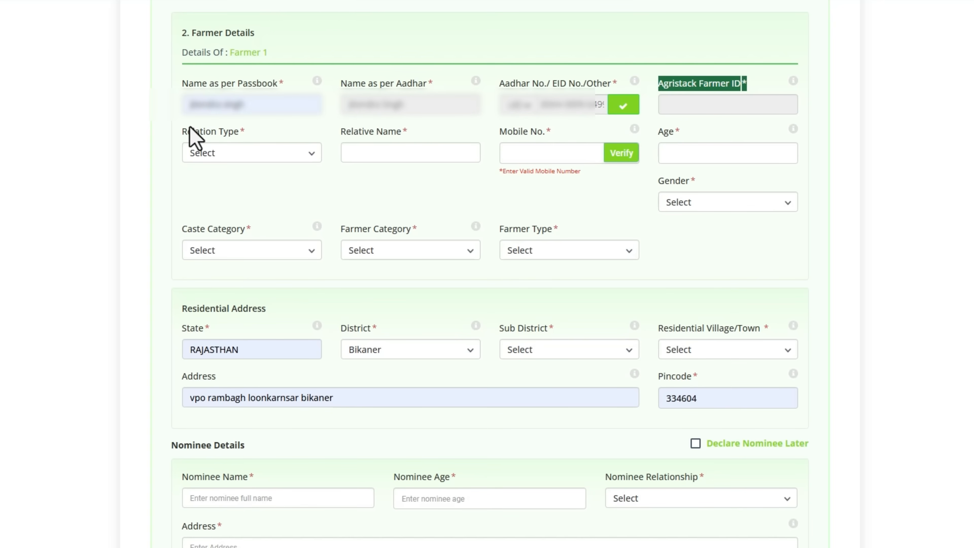
# Set the farmer's relation type to S/O and fill in the relative's name
pyautogui.moveTo(188, 131); pyautogui.dragTo(223, 132)
pyautogui.click(227, 152)
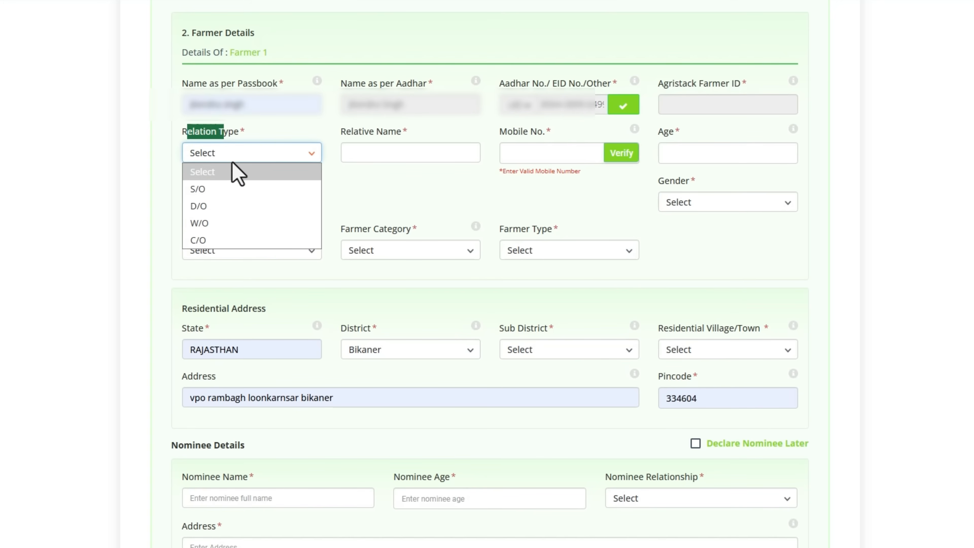
pyautogui.click(239, 196)
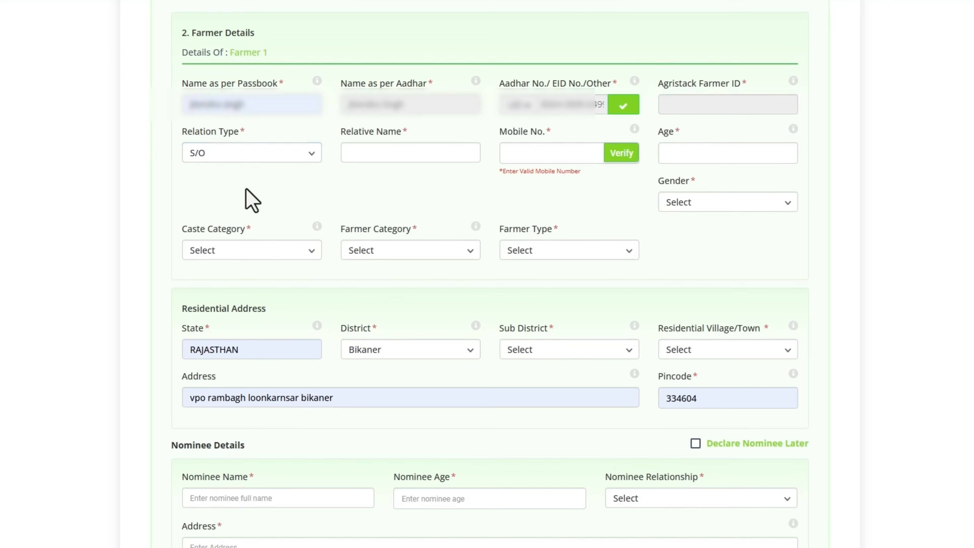
pyautogui.moveTo(412, 135); pyautogui.dragTo(416, 138)
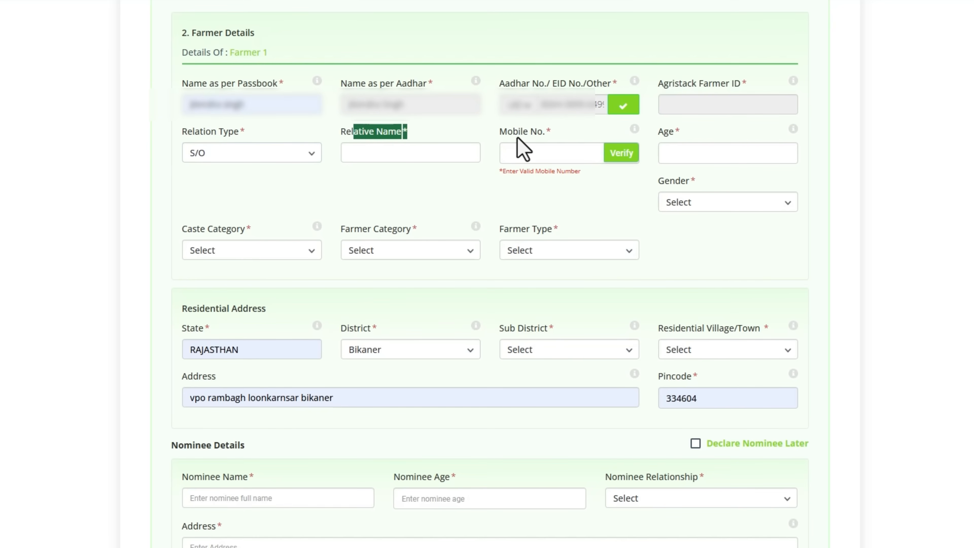
# Enter the farmer's mobile number and verify it with the captcha text and the one-time verification code
pyautogui.moveTo(517, 137); pyautogui.dragTo(545, 133)
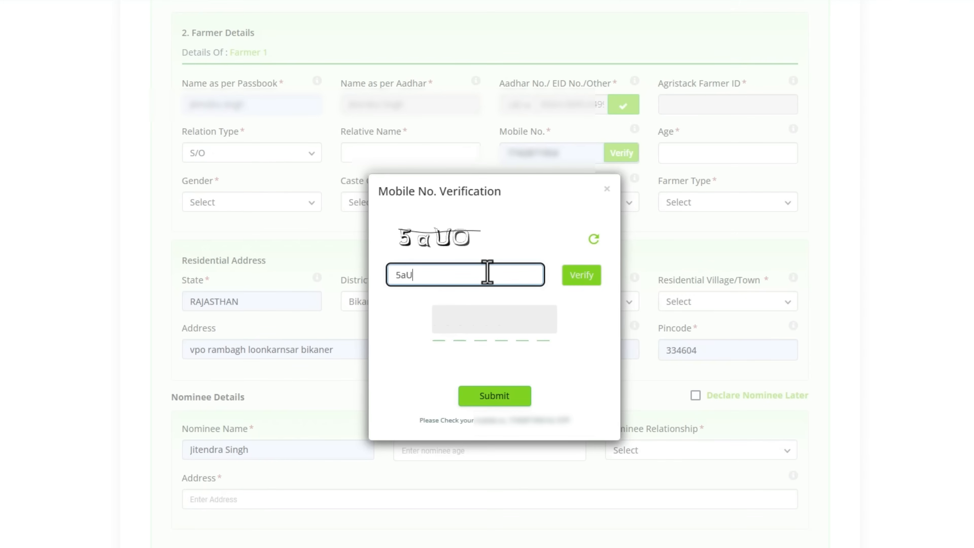
pyautogui.click(585, 277)
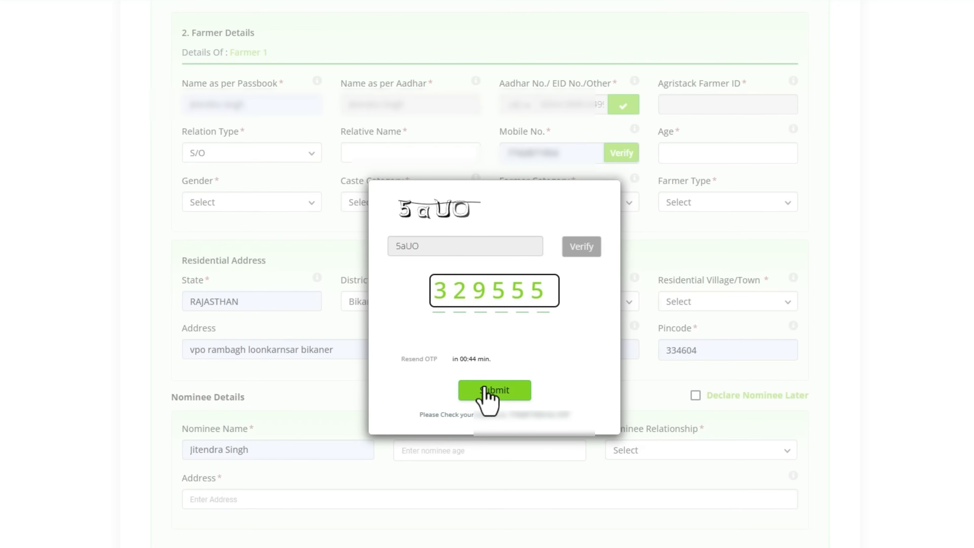
pyautogui.click(495, 393)
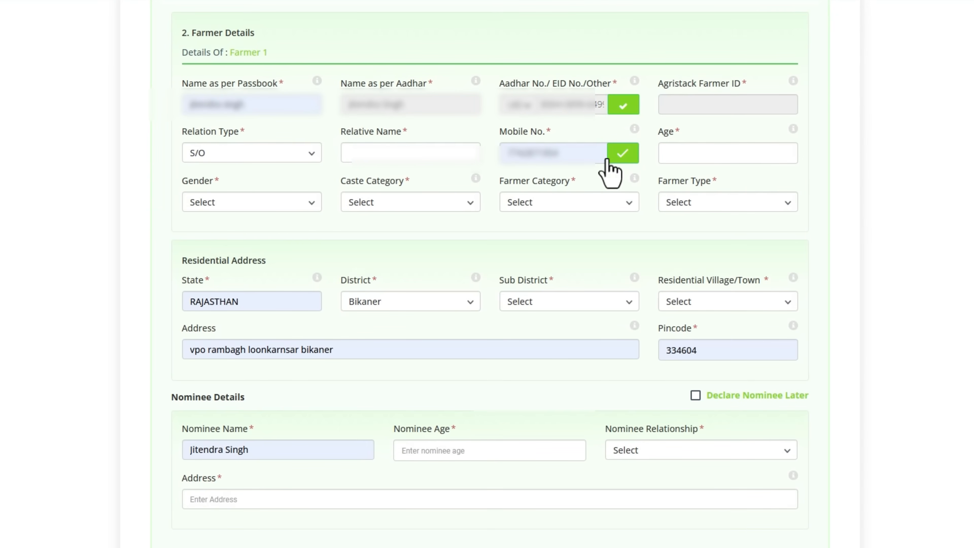
# Set the farmer's age to 27, the gender to Male and the caste category to General
pyautogui.click(680, 161)
pyautogui.write('2')
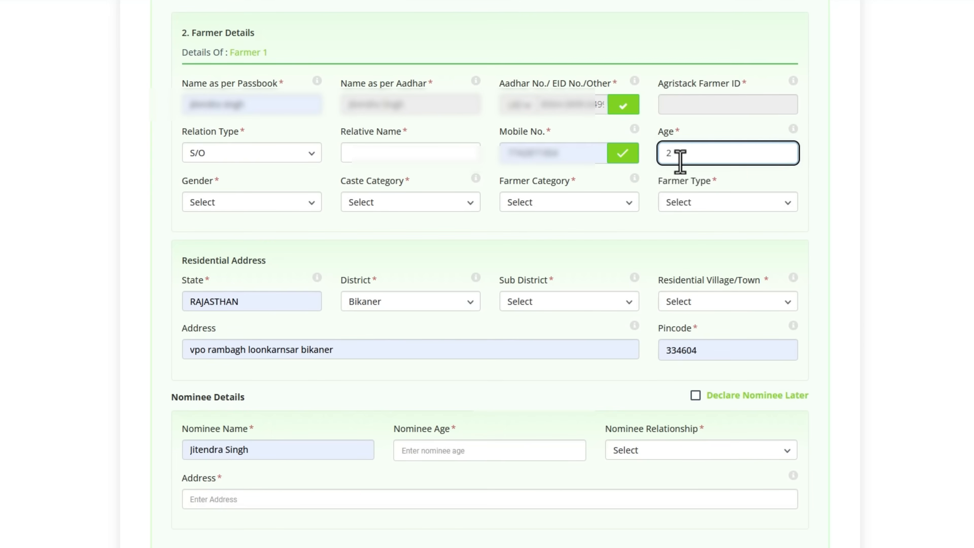
pyautogui.write('7')
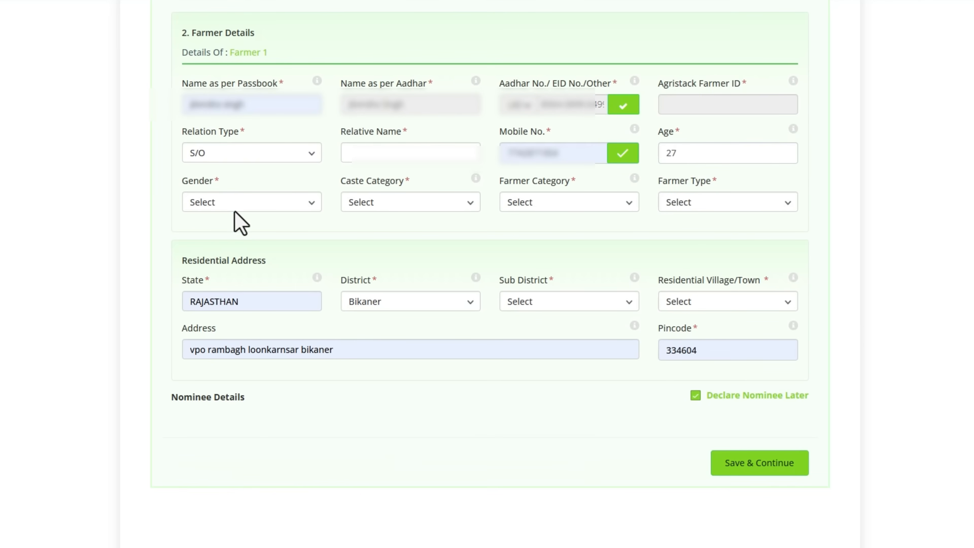
pyautogui.click(237, 207)
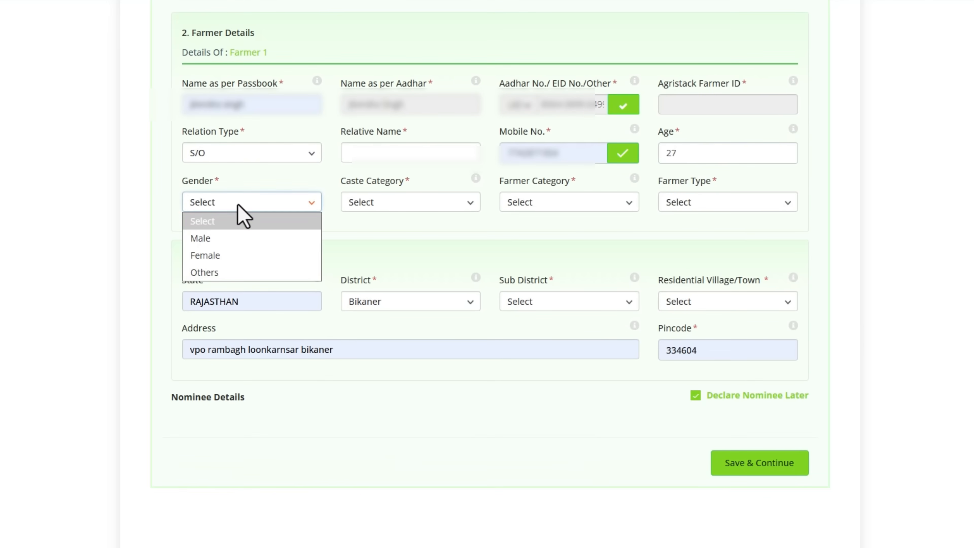
pyautogui.click(244, 238)
pyautogui.click(433, 204)
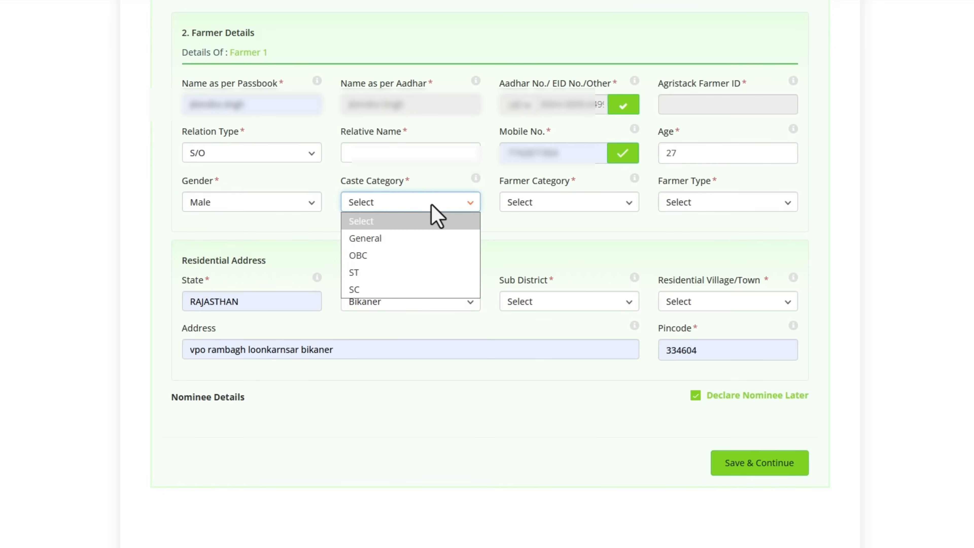
pyautogui.click(405, 238)
# Set the farmer category to Tenant and the farmer type to Other, keeping the age at 27
pyautogui.click(534, 202)
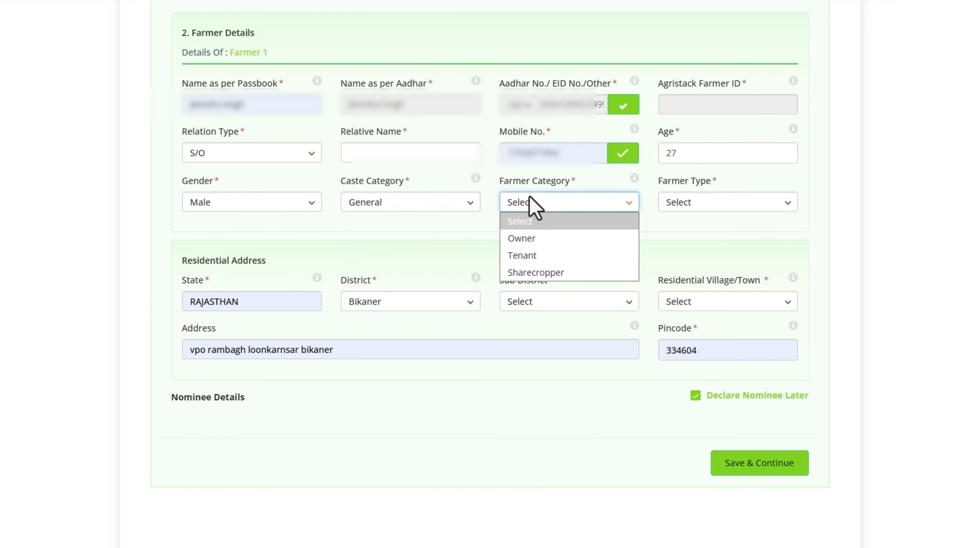
pyautogui.click(531, 241)
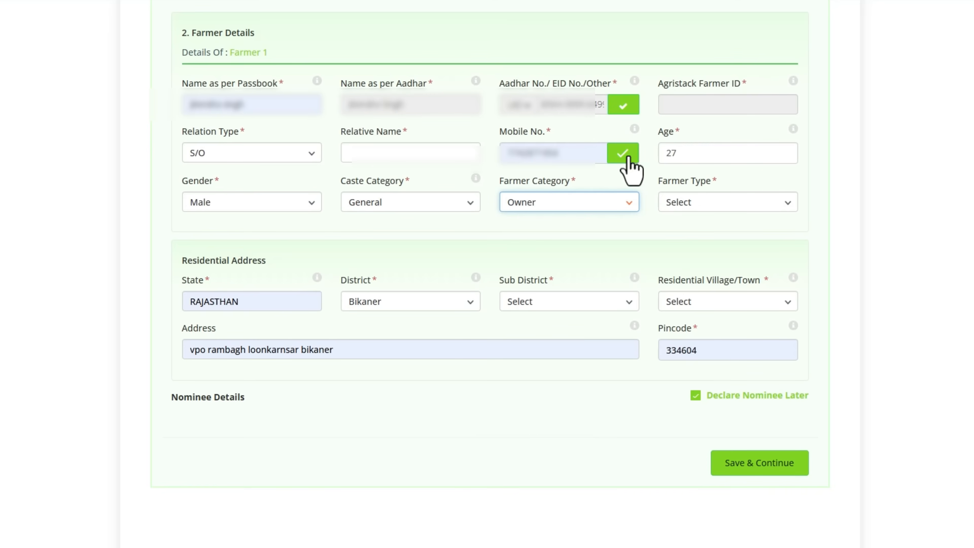
pyautogui.click(666, 150)
pyautogui.write('27')
pyautogui.click(588, 212)
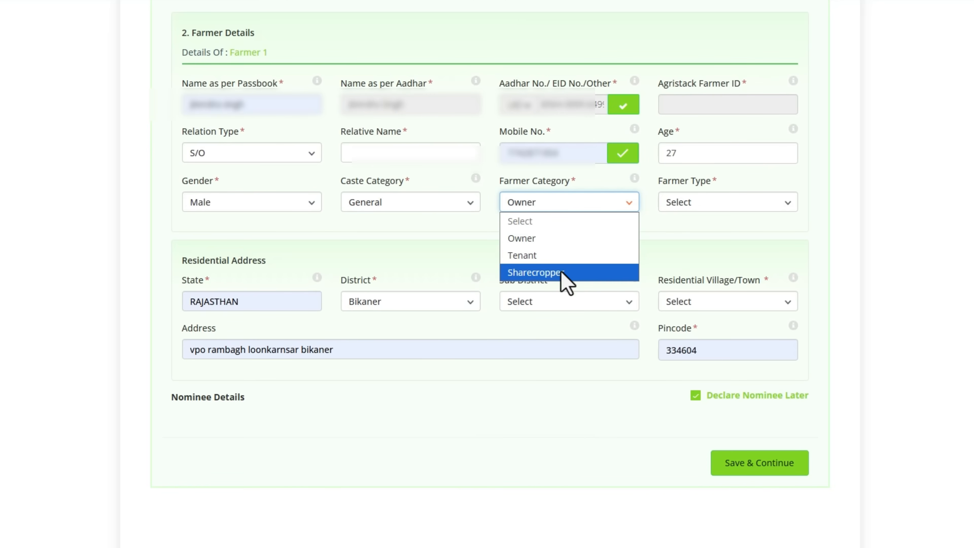
pyautogui.click(553, 256)
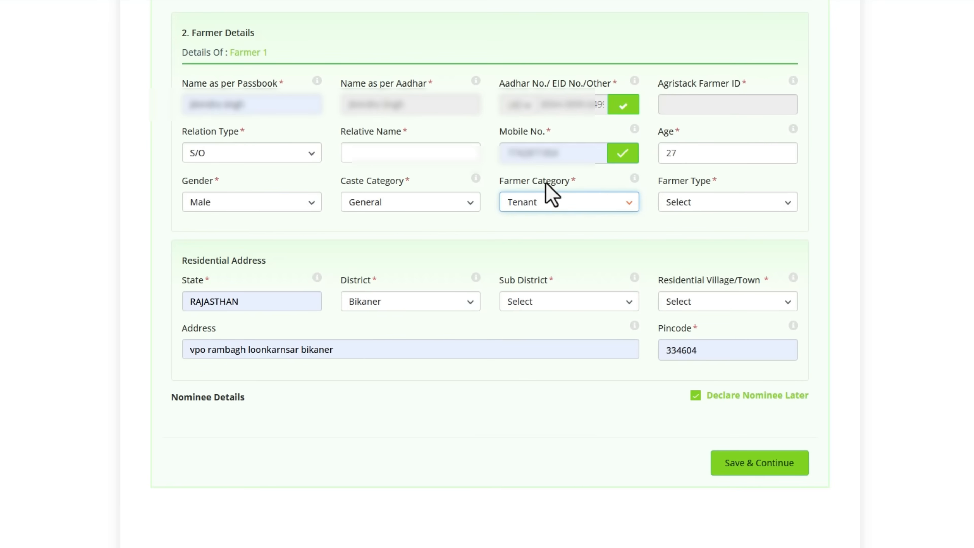
pyautogui.moveTo(668, 180); pyautogui.dragTo(696, 212)
pyautogui.click(695, 210)
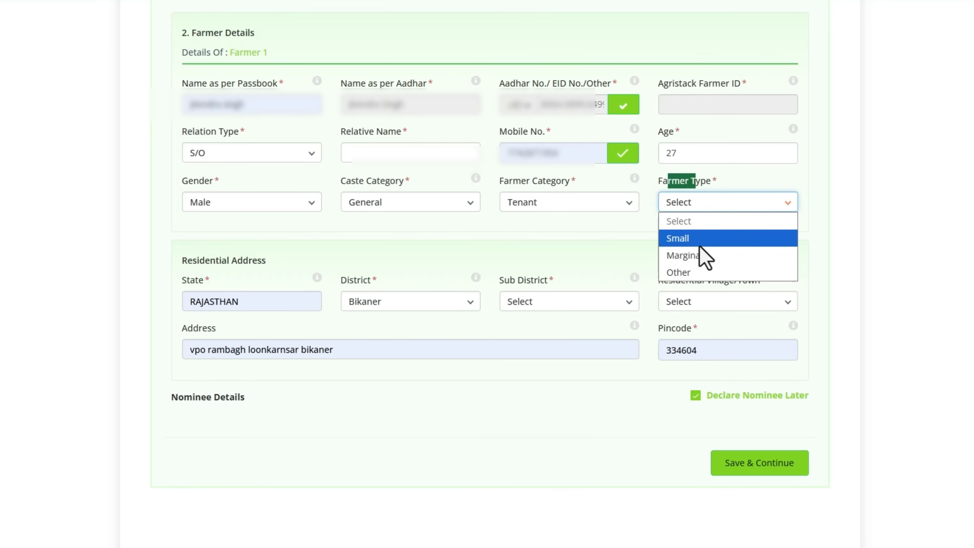
pyautogui.click(692, 271)
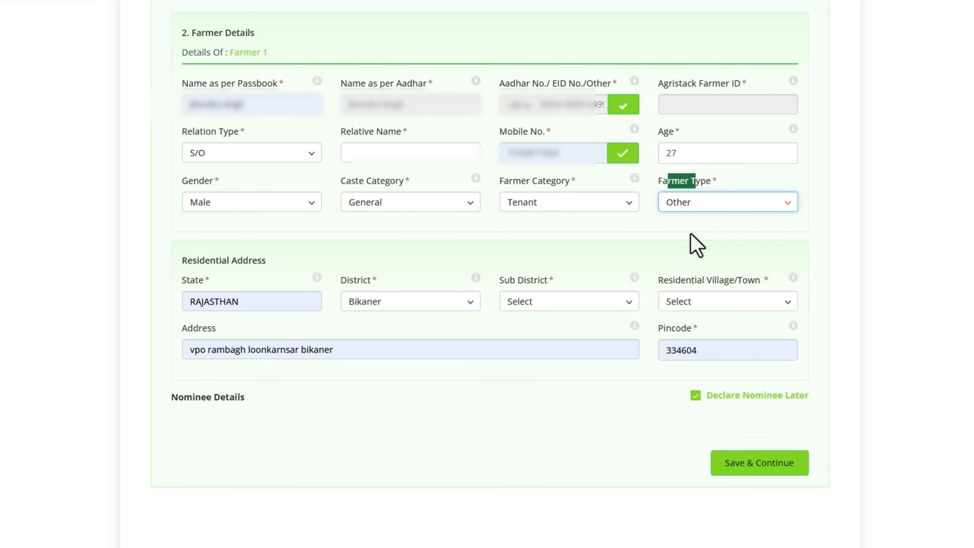
pyautogui.click(693, 246)
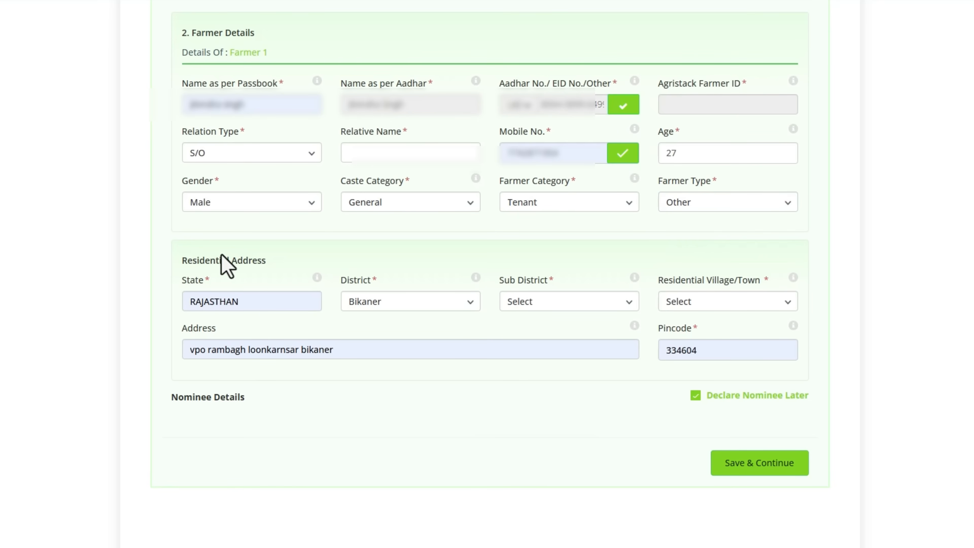
pyautogui.moveTo(215, 261); pyautogui.dragTo(262, 261)
pyautogui.click(272, 307)
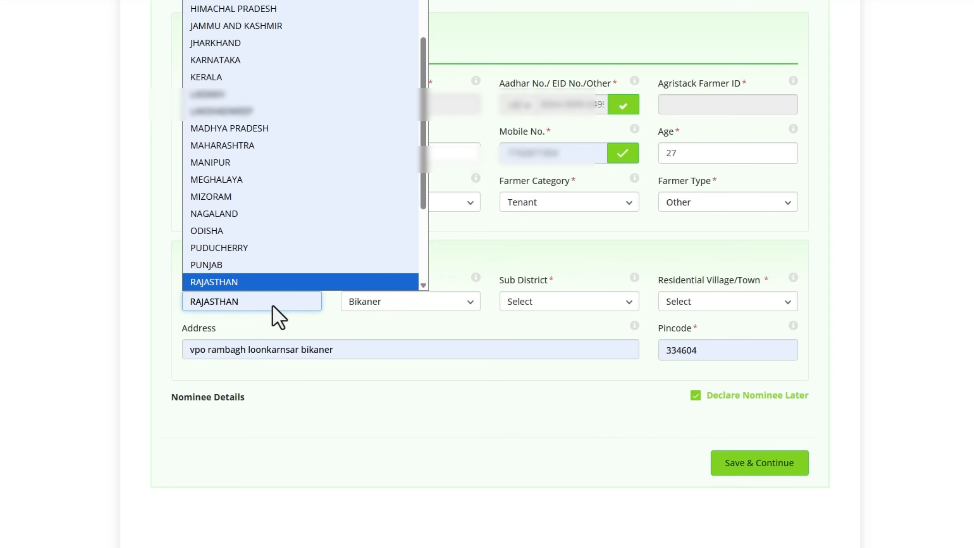
pyautogui.click(272, 307)
pyautogui.click(379, 308)
pyautogui.click(521, 309)
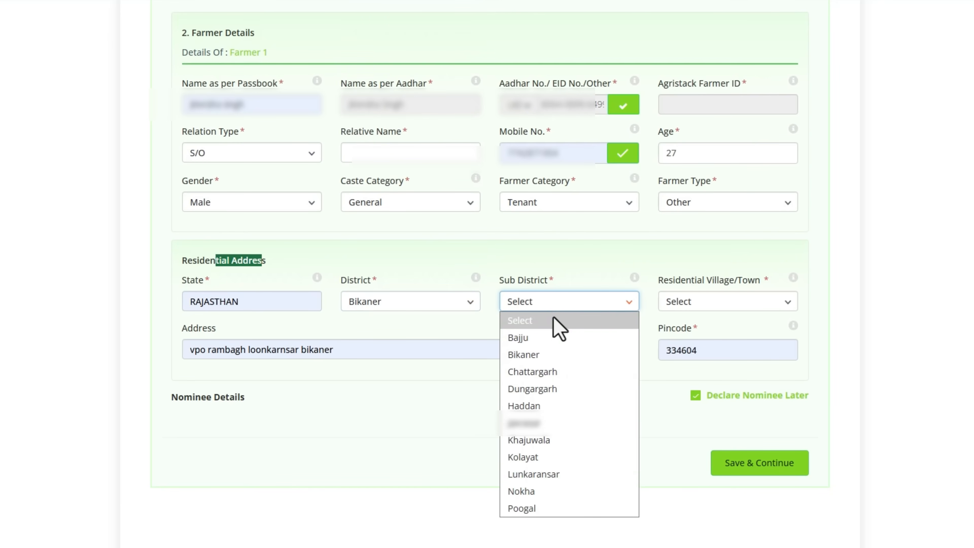
pyautogui.click(573, 472)
pyautogui.click(723, 302)
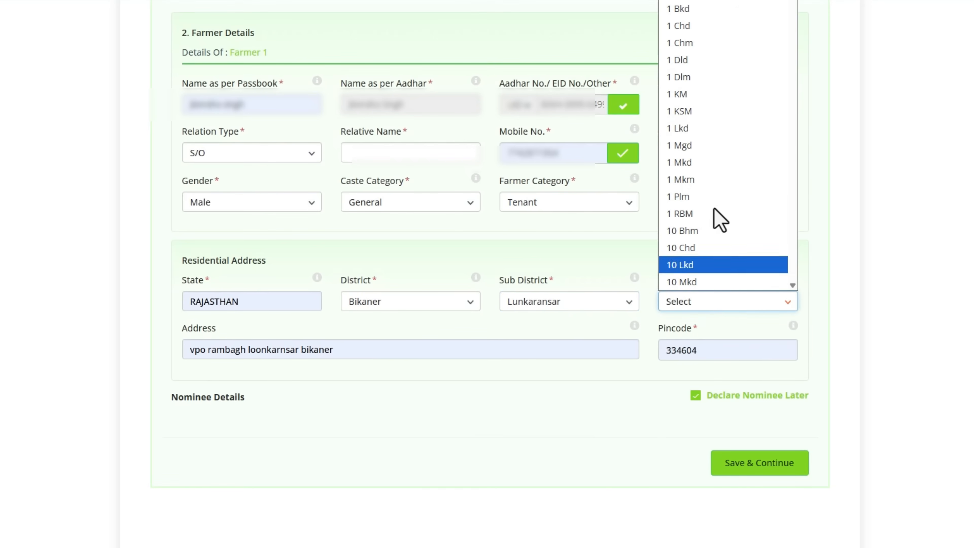
pyautogui.scroll(-15, 717, 223)
pyautogui.scroll(-10, 710, 247)
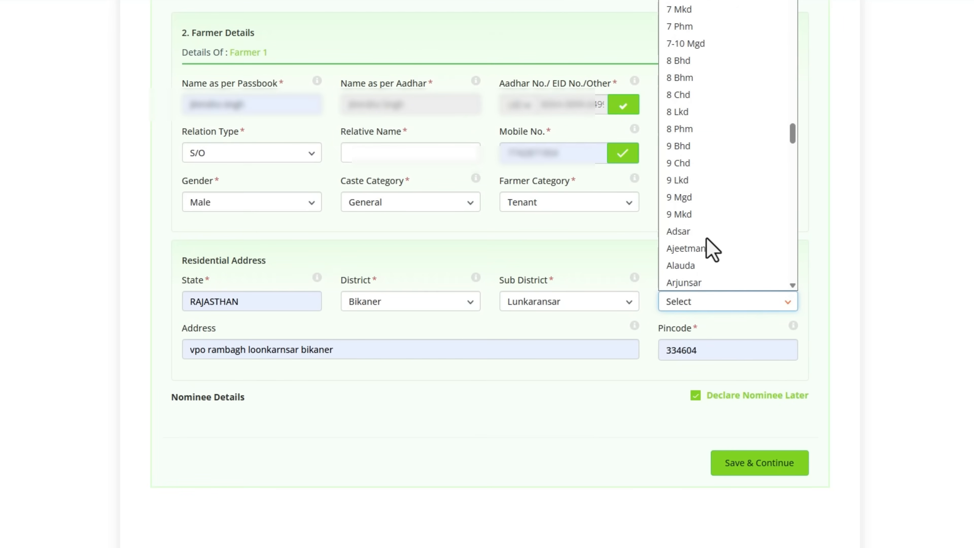
pyautogui.click(690, 230)
pyautogui.moveTo(211, 352); pyautogui.dragTo(396, 358)
pyautogui.click(422, 358)
pyautogui.click(454, 378)
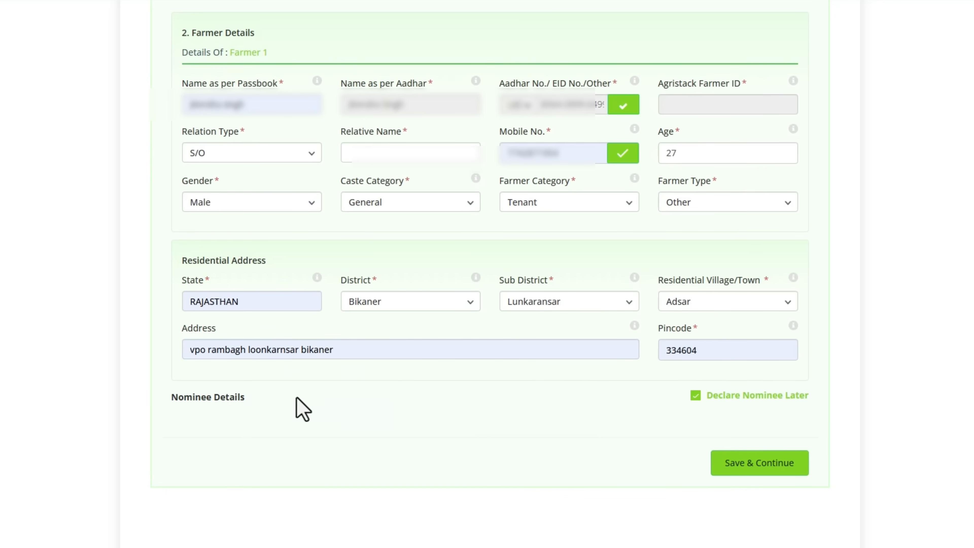
# Turn off declaring the nominee later, set the nominee relationship to S/O, and save the farmer details to continue
pyautogui.moveTo(173, 399); pyautogui.dragTo(272, 409)
pyautogui.click(694, 396)
pyautogui.click(695, 396)
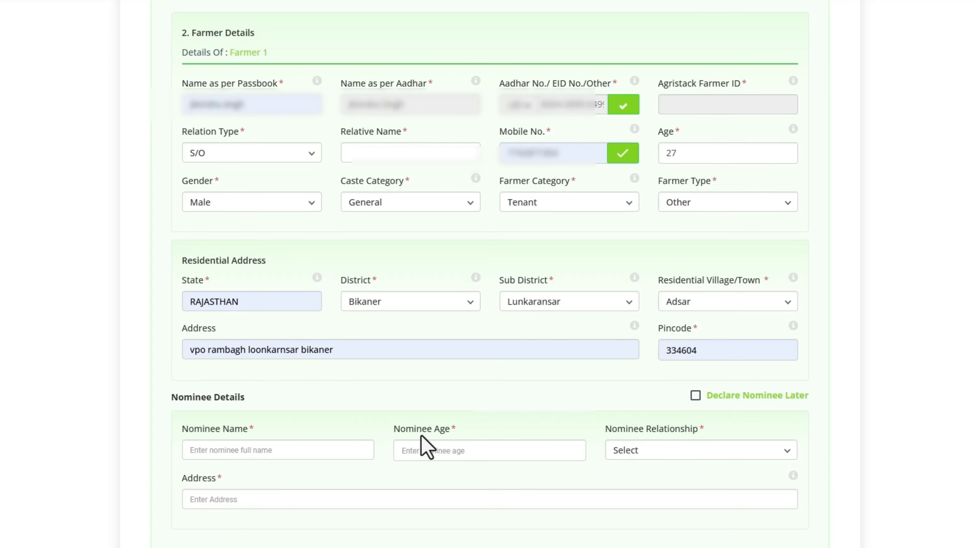
pyautogui.click(627, 457)
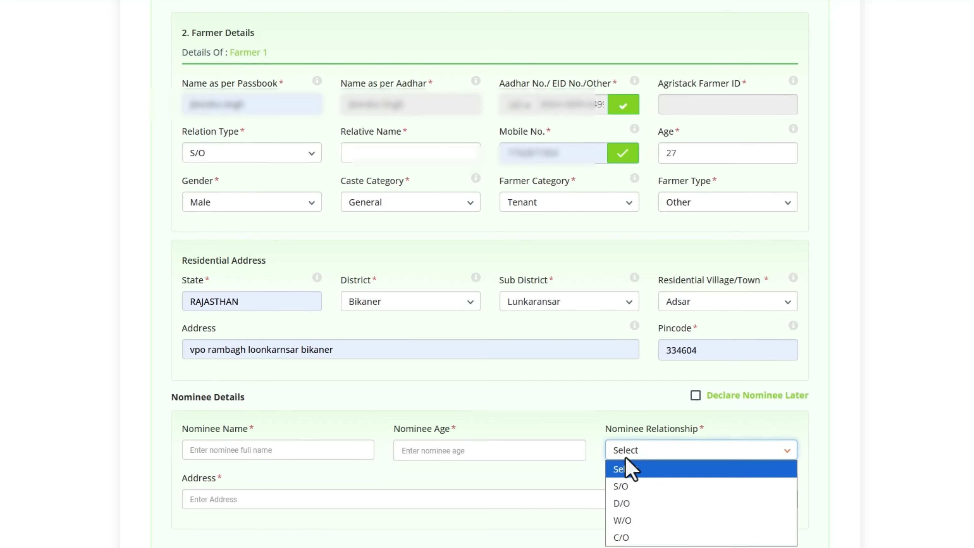
pyautogui.click(639, 491)
pyautogui.click(649, 452)
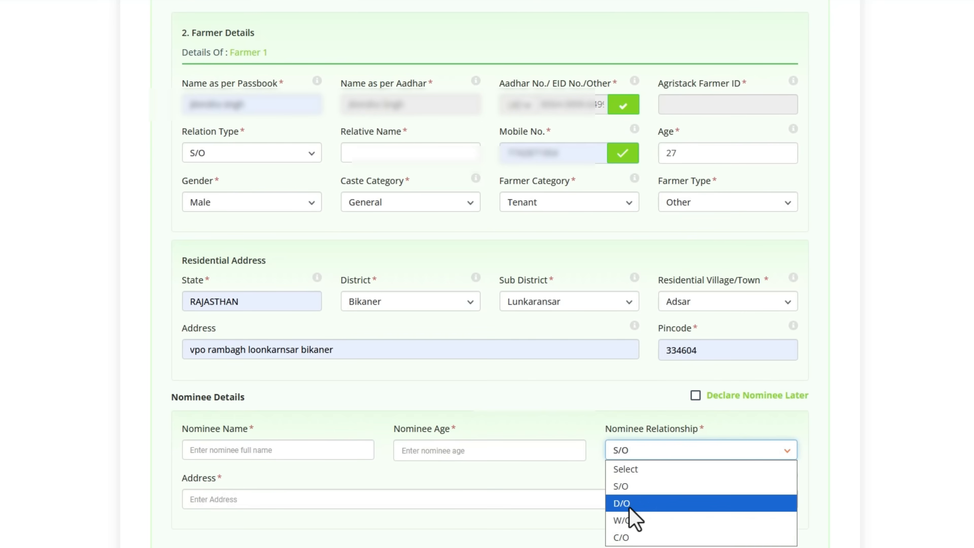
pyautogui.click(636, 490)
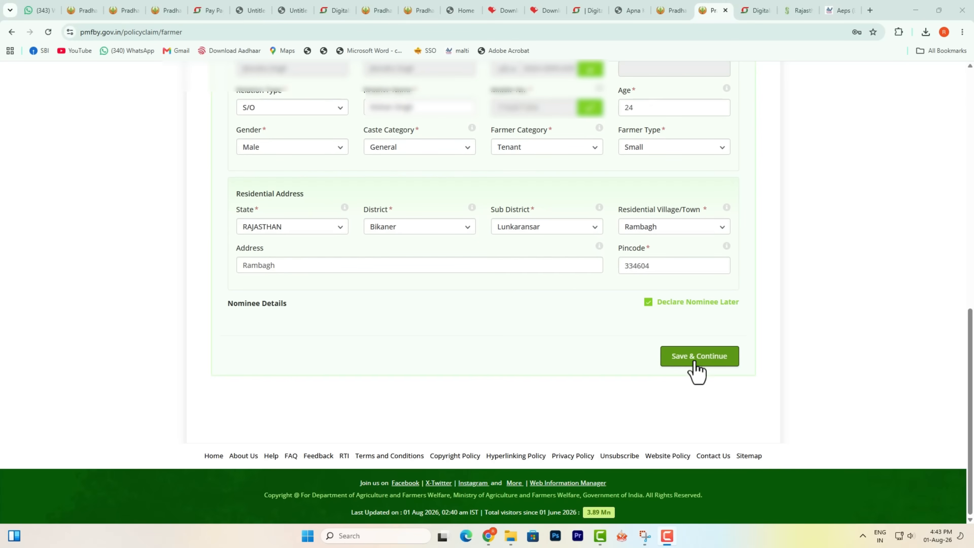
pyautogui.click(690, 357)
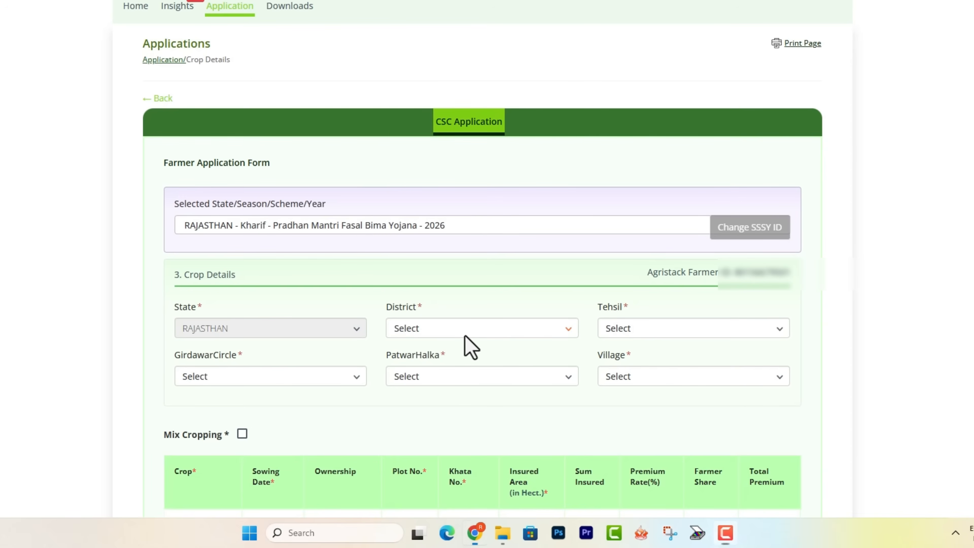
# Set the district to Bikaner and the tehsil to Chattargarh in the crop details
pyautogui.click(465, 334)
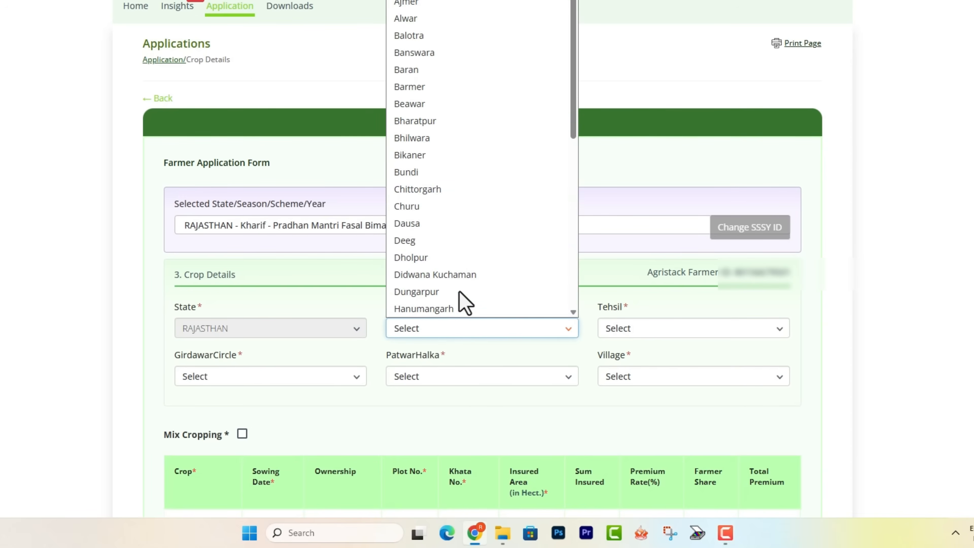
pyautogui.click(449, 154)
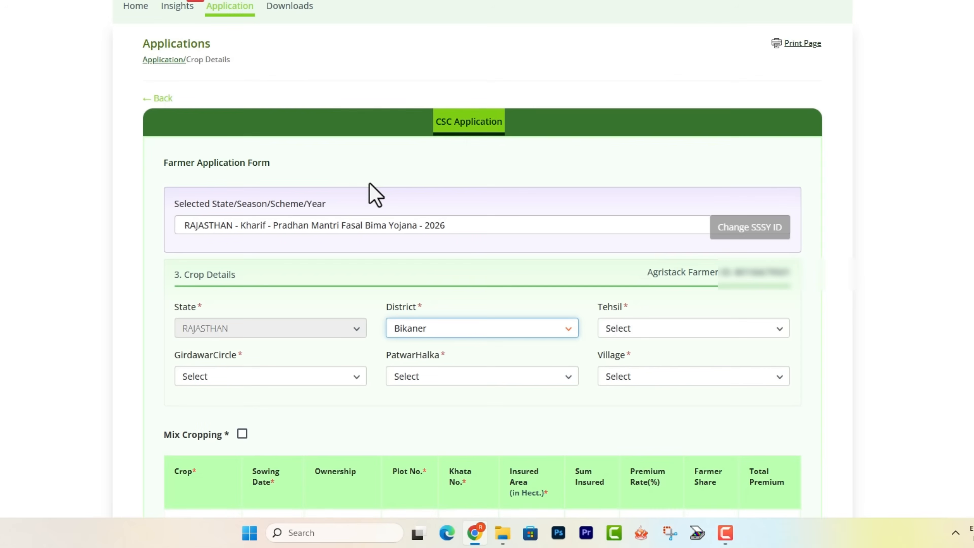
pyautogui.click(414, 328)
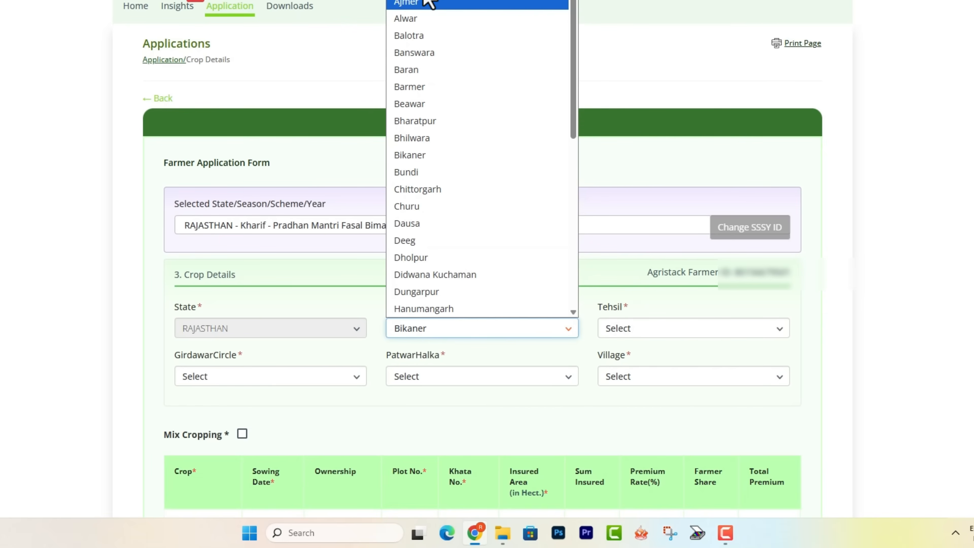
pyautogui.click(299, 311)
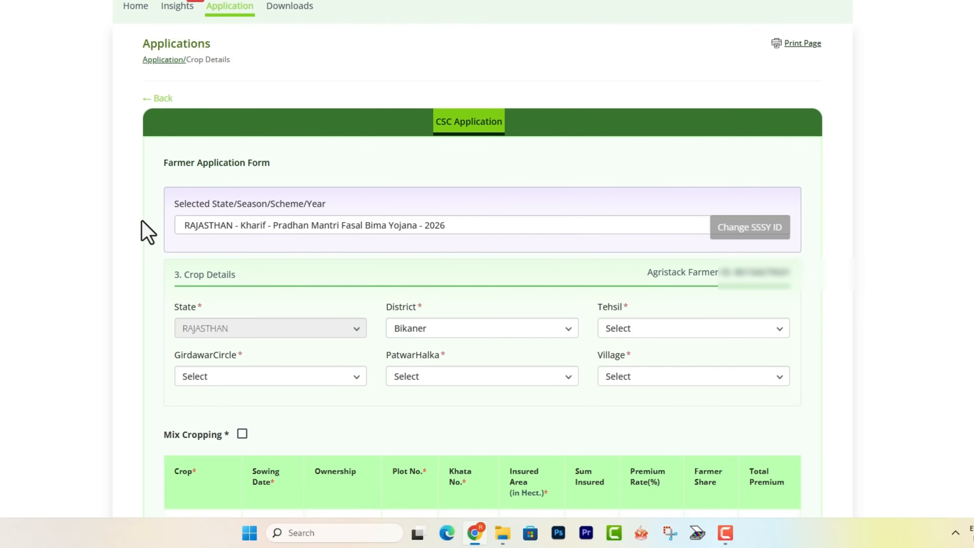
pyautogui.click(414, 337)
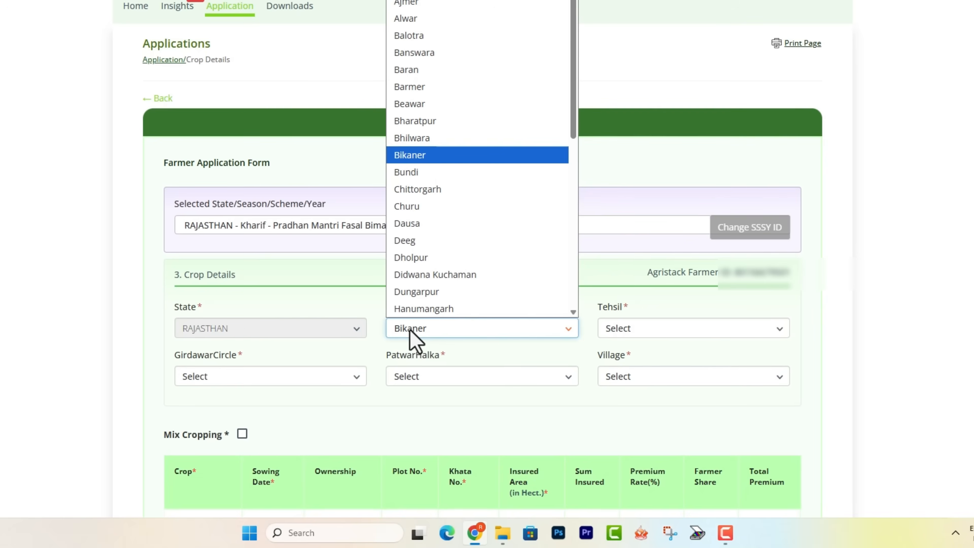
pyautogui.click(434, 156)
pyautogui.click(648, 329)
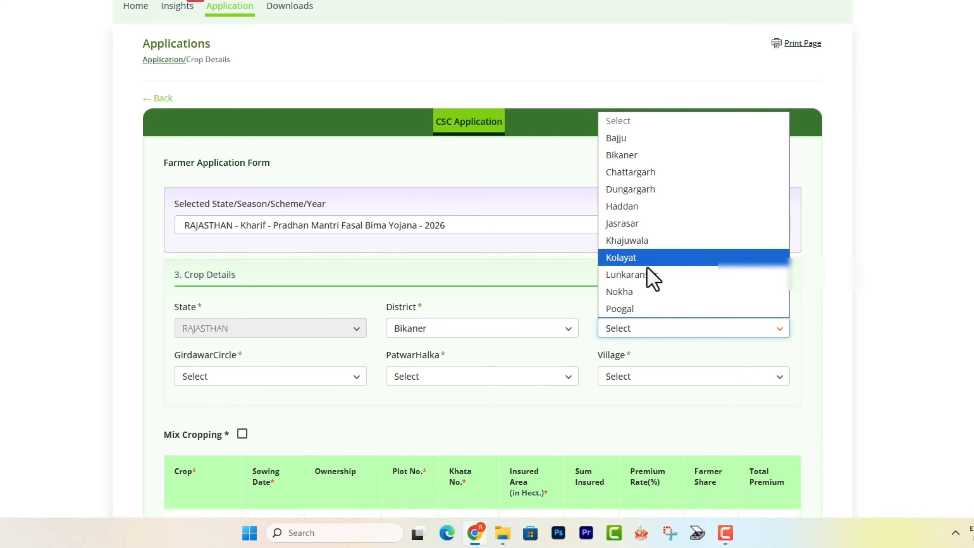
pyautogui.click(638, 175)
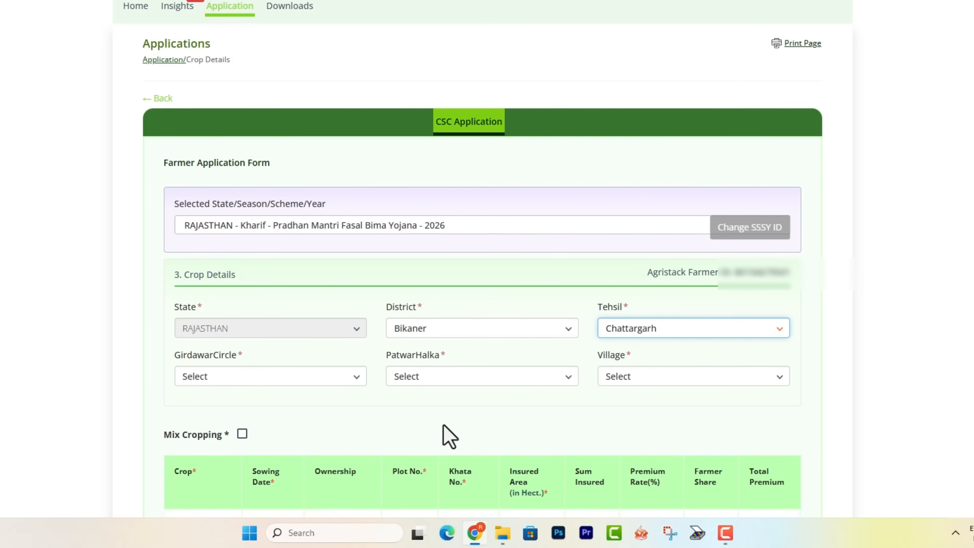
# Choose Mahadevwali as the Girdawar circle and Rajasar Batian as the Patwar Halka, and pick a village within it
pyautogui.click(292, 376)
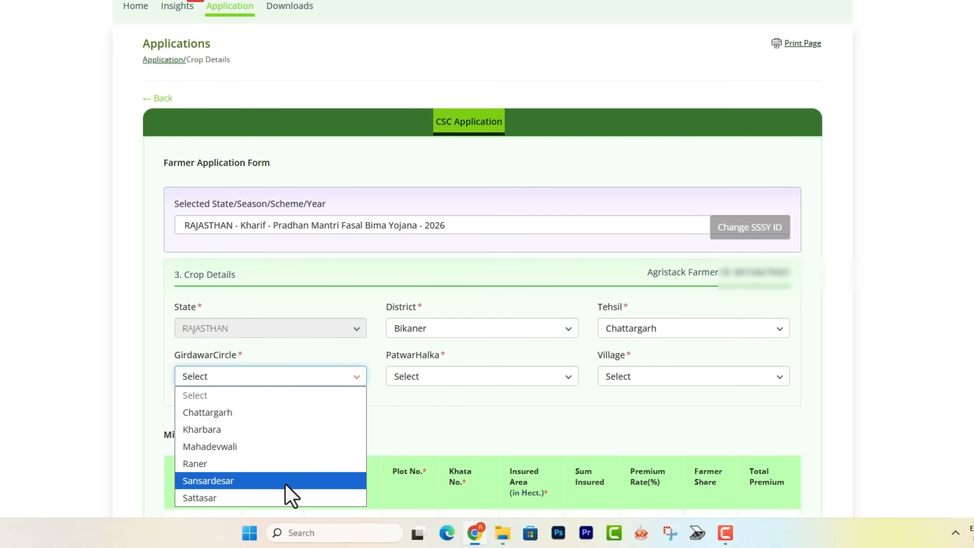
pyautogui.click(290, 446)
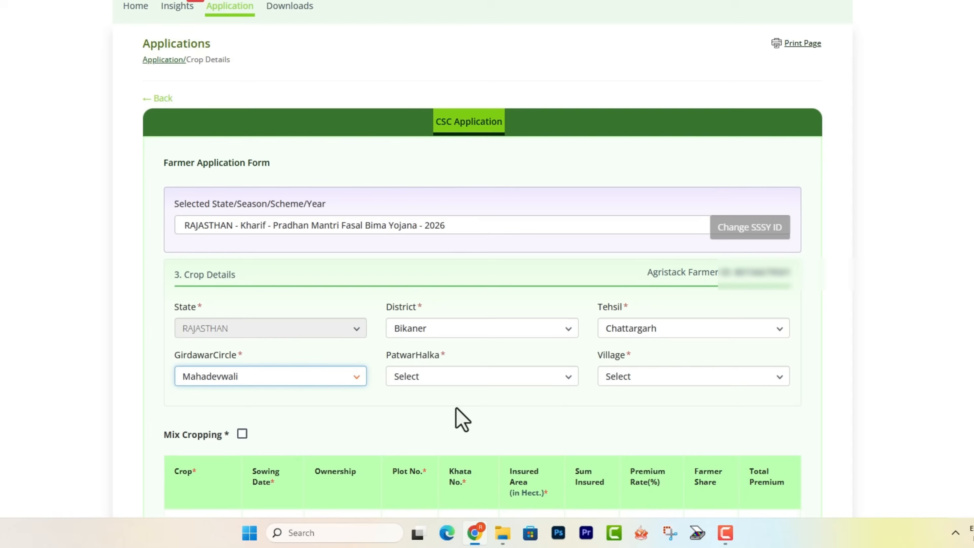
pyautogui.click(523, 384)
pyautogui.click(498, 479)
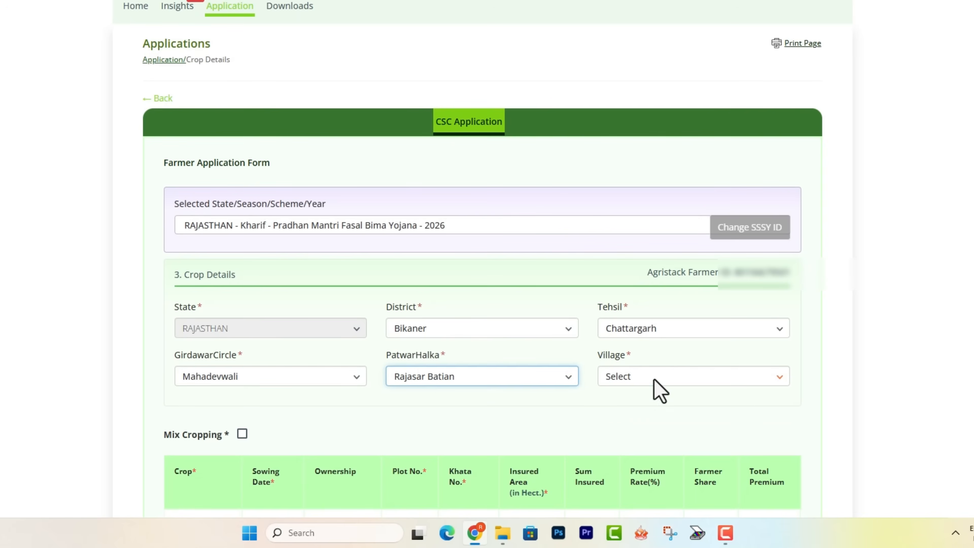
pyautogui.click(657, 378)
pyautogui.click(669, 414)
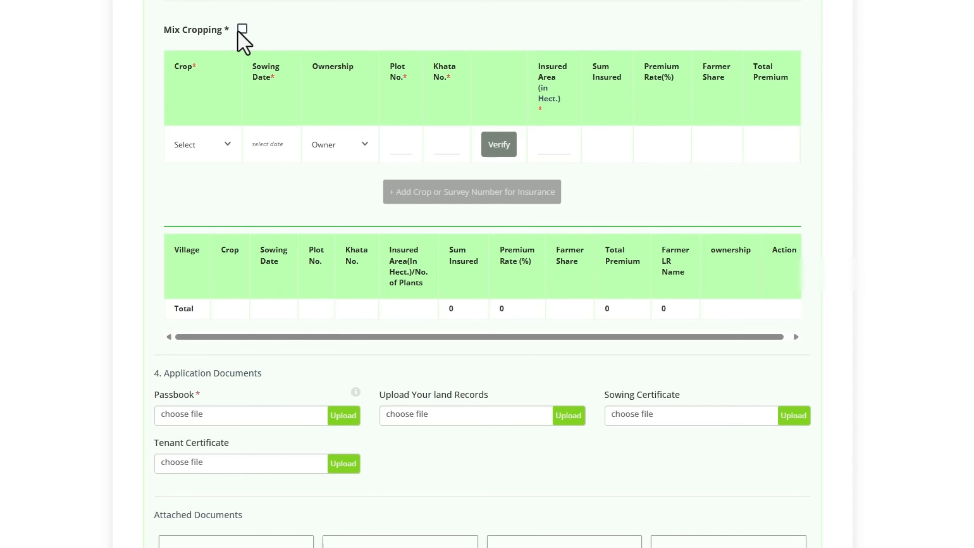
# Turn on mix cropping and choose Guar and Moth Bean (Kidney Bean/ Deww Gram) as the mixed crops
pyautogui.click(239, 30)
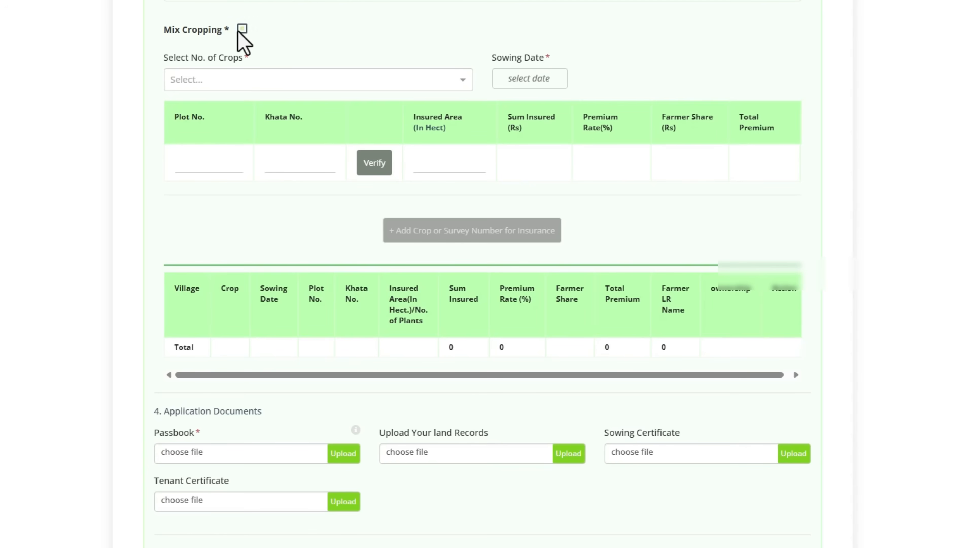
pyautogui.click(249, 86)
pyautogui.click(217, 130)
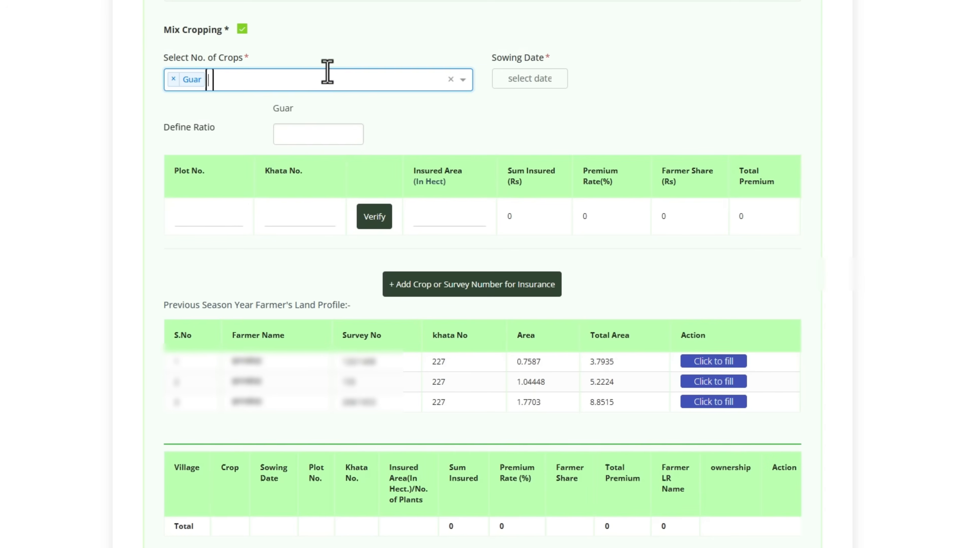
pyautogui.click(326, 78)
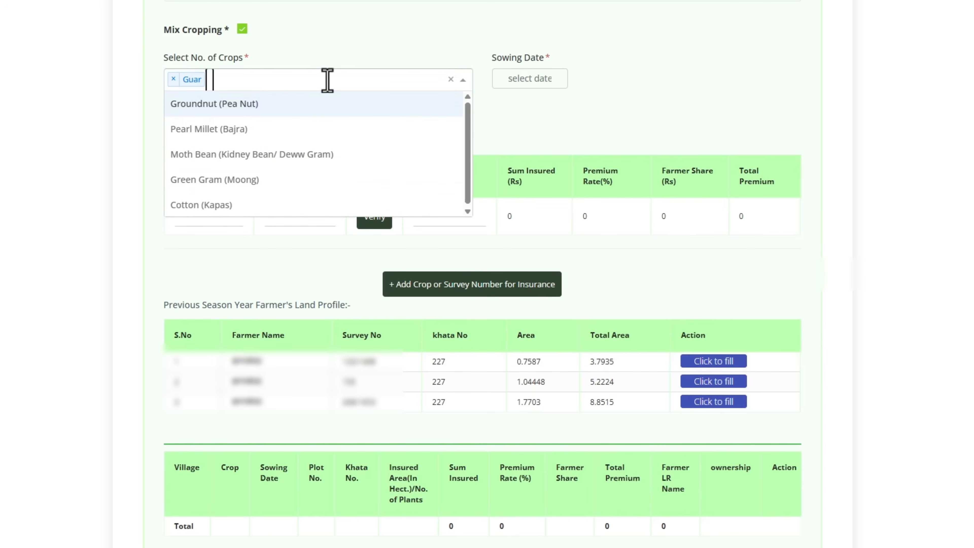
pyautogui.click(242, 160)
# Set the mixed crop sowing date to 01-08-2026 and define the Guar to Moth Bean ratio as 30 : 70
pyautogui.click(535, 78)
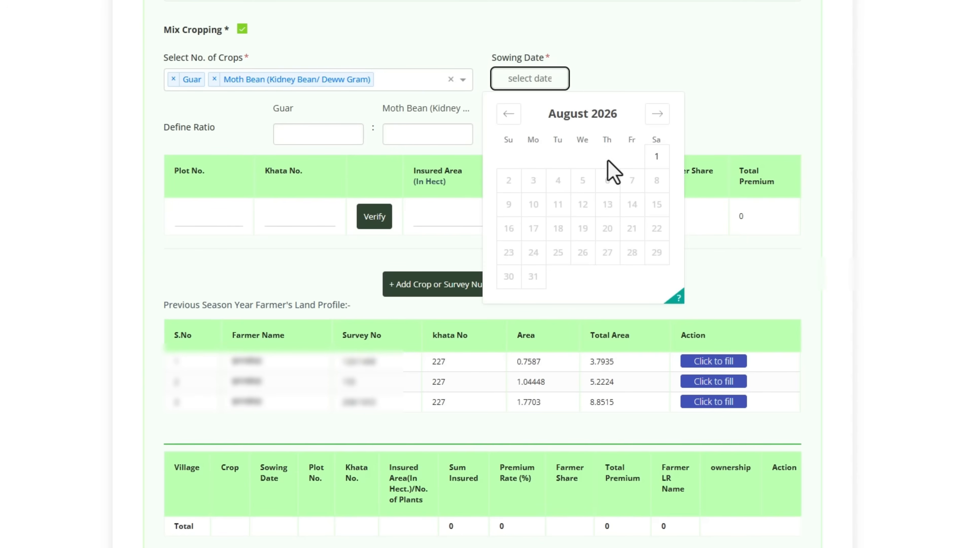
pyautogui.click(656, 157)
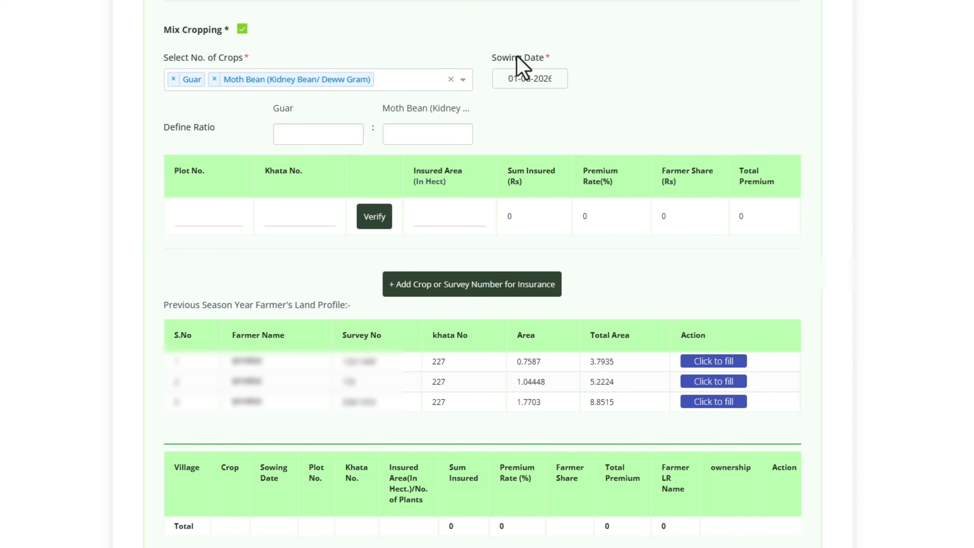
pyautogui.click(326, 136)
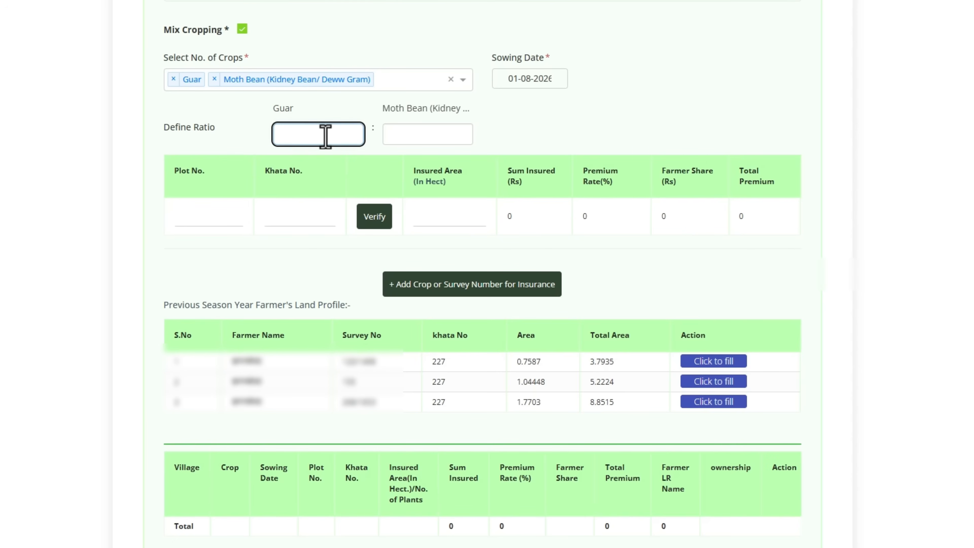
pyautogui.click(447, 140)
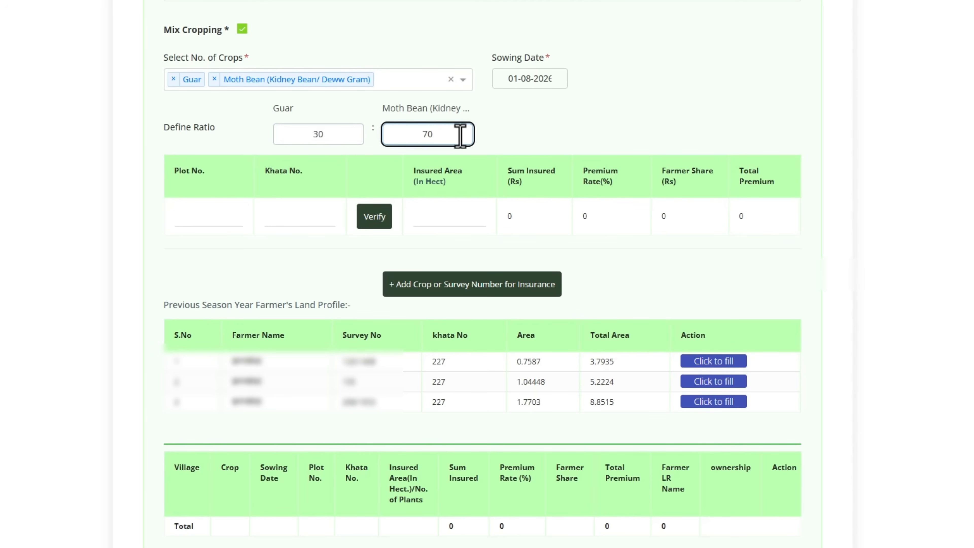
# Verify the mixed crop's plot and khata numbers, check the farmer's already insured area, and submit the matching 0.7587 hectare land record
pyautogui.moveTo(174, 170); pyautogui.dragTo(202, 170)
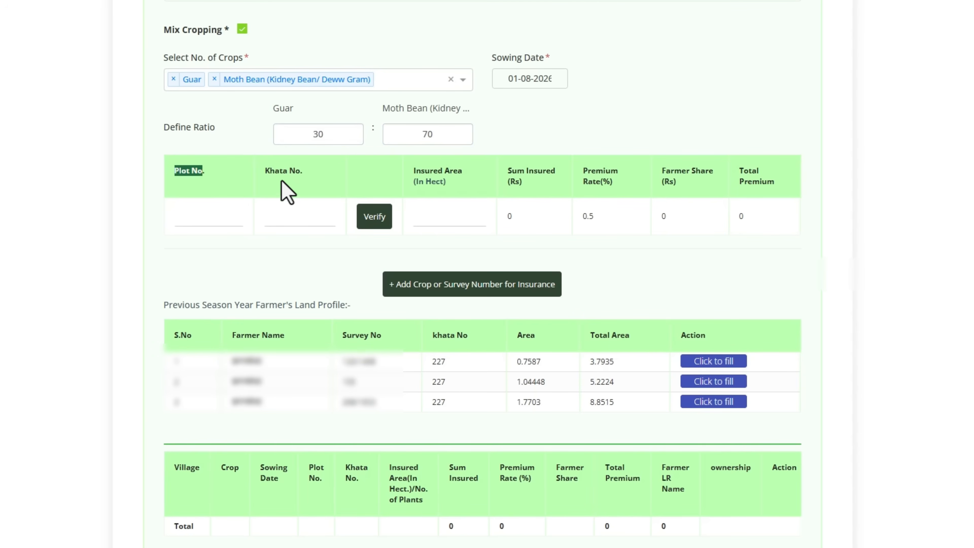
pyautogui.click(374, 221)
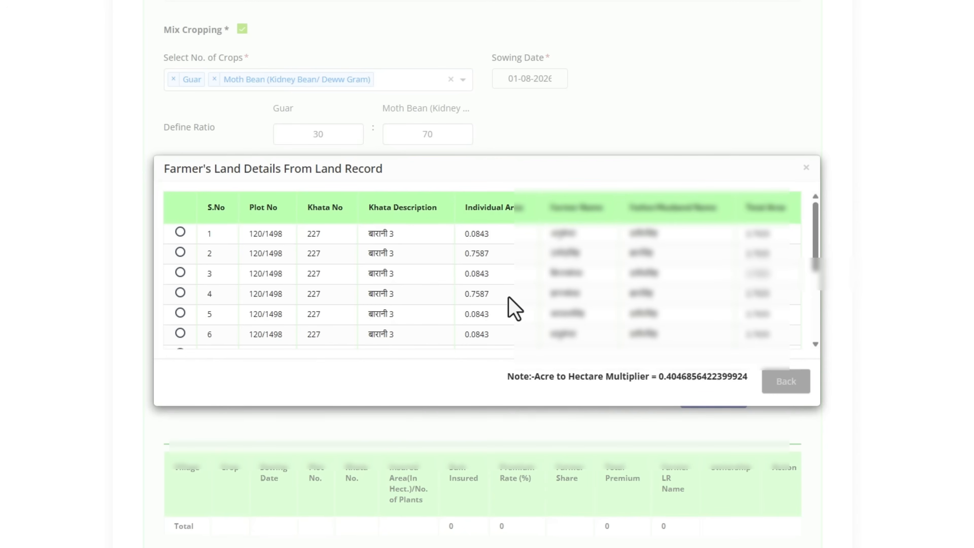
pyautogui.scroll(-4, 525, 316)
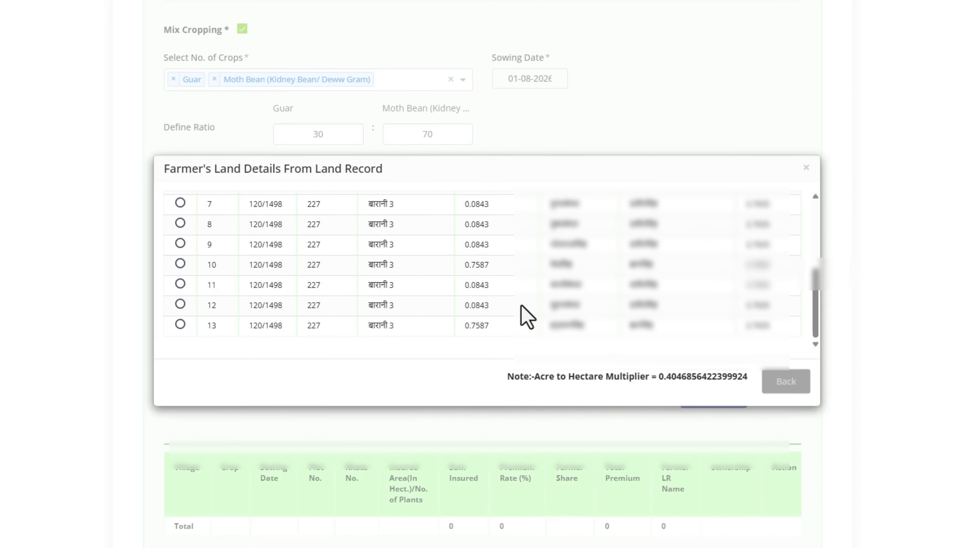
pyautogui.scroll(2, 494, 319)
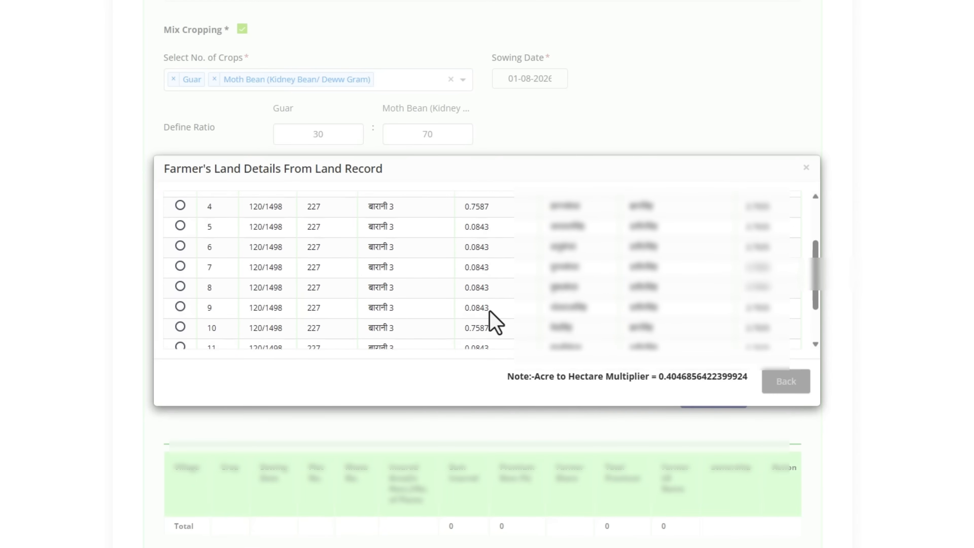
pyautogui.scroll(-2, 493, 318)
pyautogui.scroll(4, 489, 316)
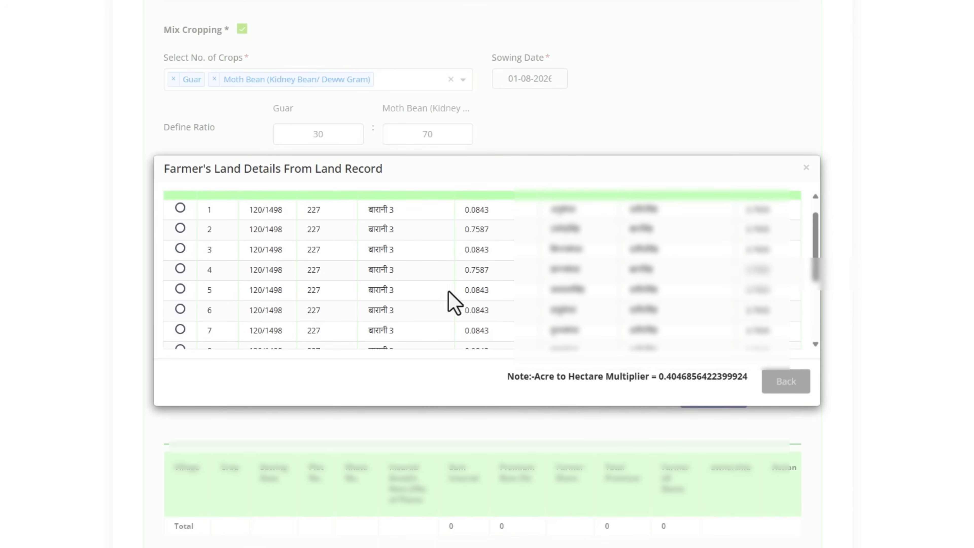
pyautogui.click(180, 268)
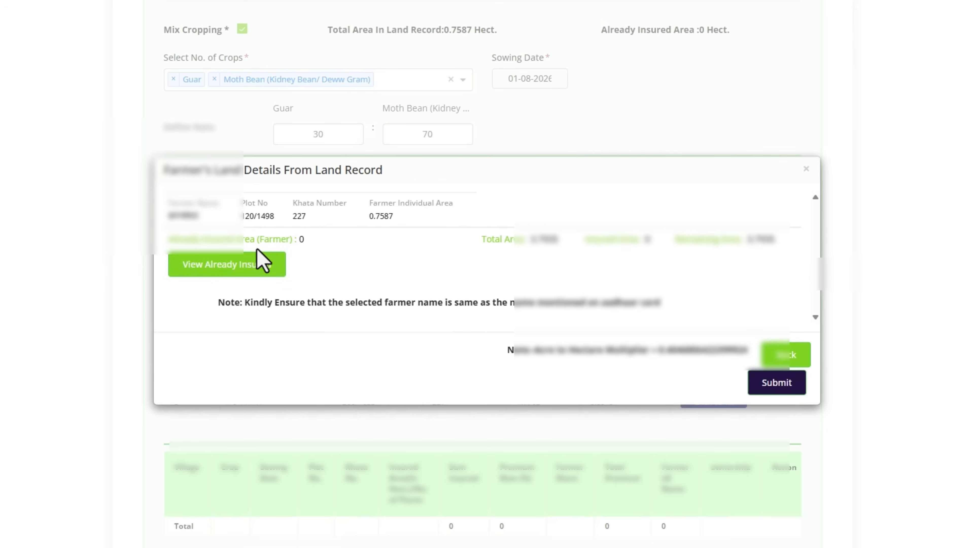
pyautogui.click(245, 270)
pyautogui.scroll(-1, 230, 308)
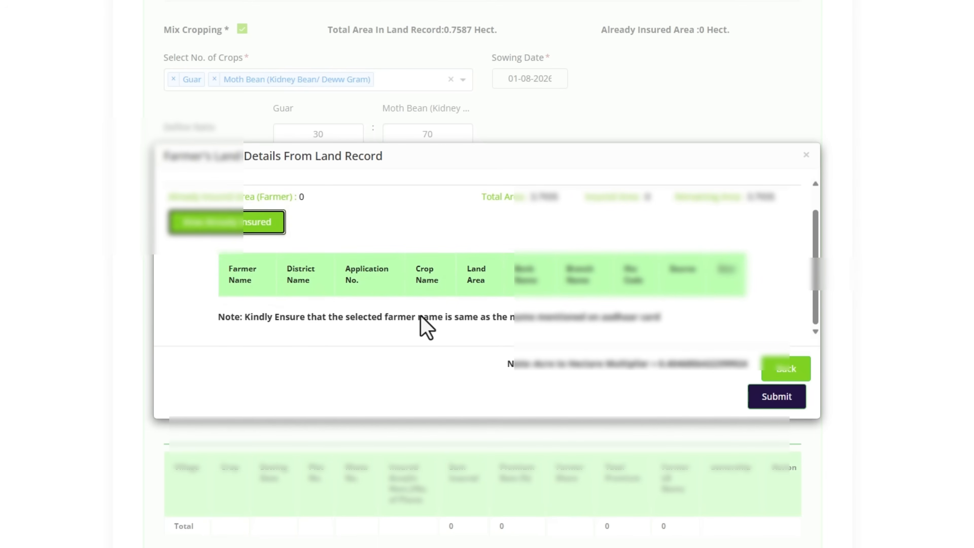
pyautogui.click(783, 403)
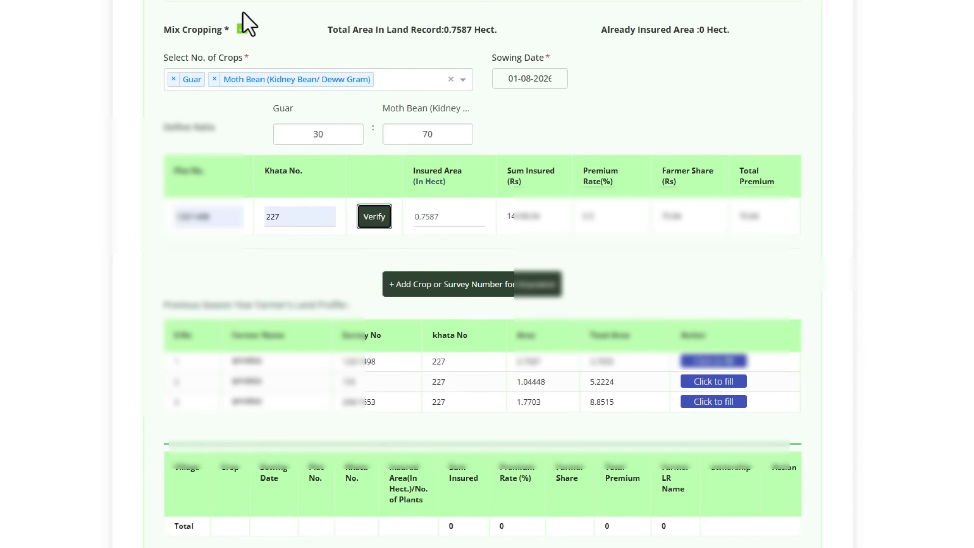
# Turn off mix cropping and set up a single Guar crop with sowing date 01-08-2026, keeping the ownership as Owner
pyautogui.click(243, 31)
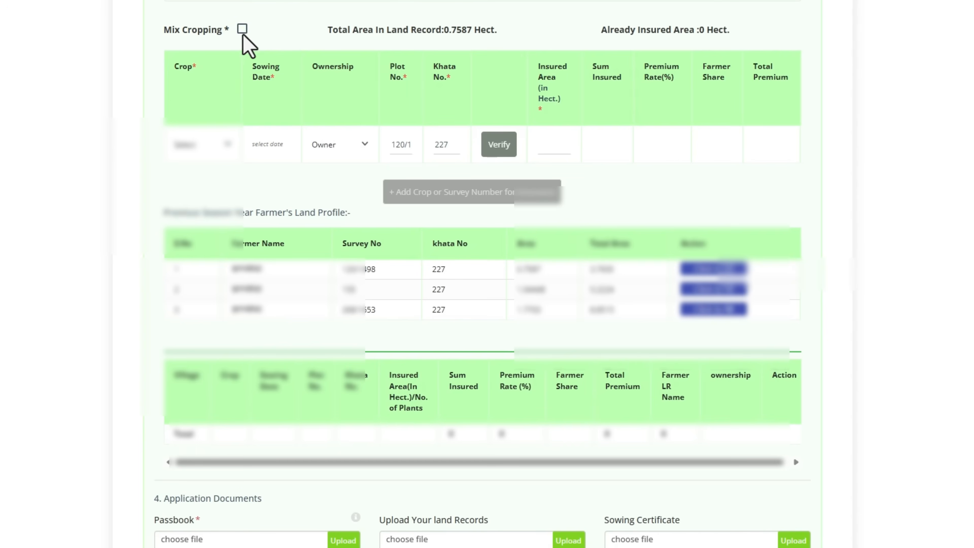
pyautogui.click(219, 147)
pyautogui.click(221, 195)
pyautogui.click(267, 145)
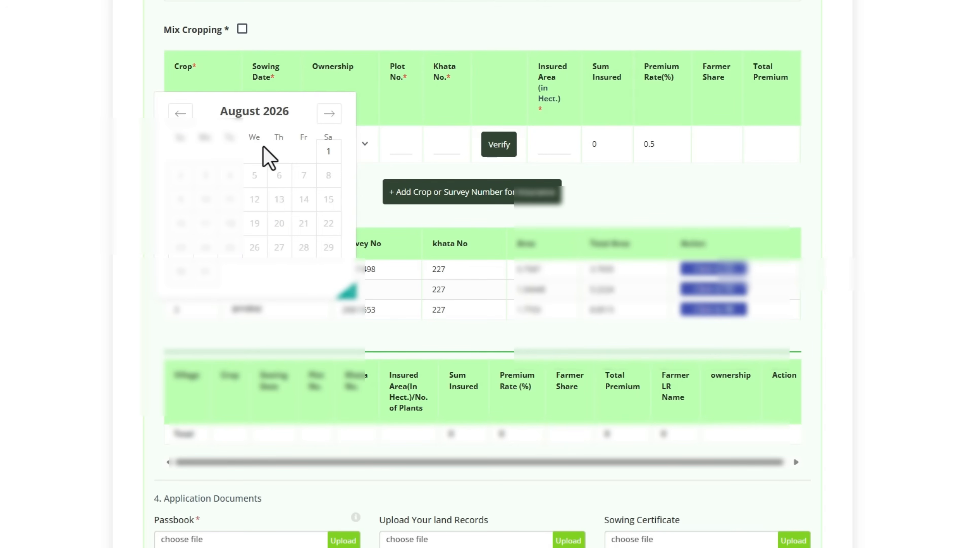
pyautogui.click(329, 159)
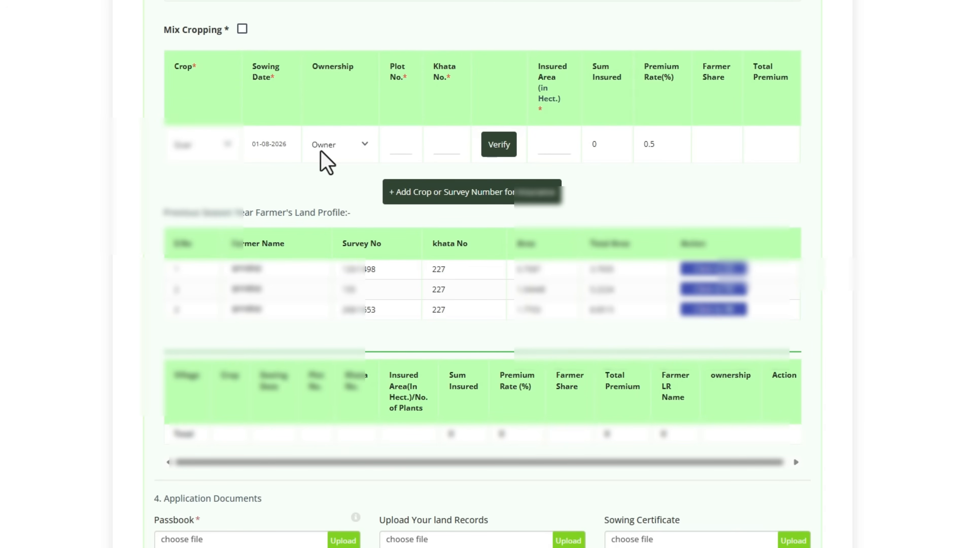
pyautogui.click(337, 150)
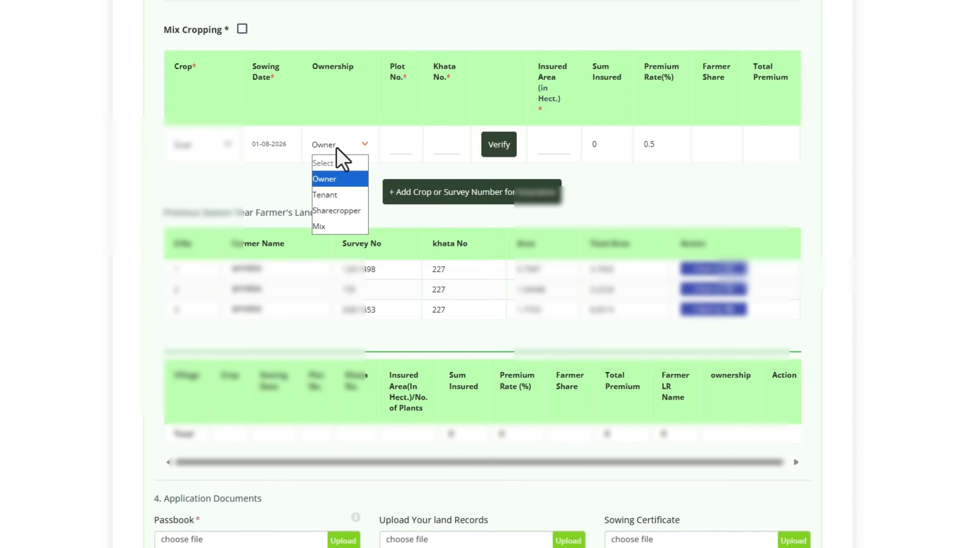
pyautogui.click(337, 149)
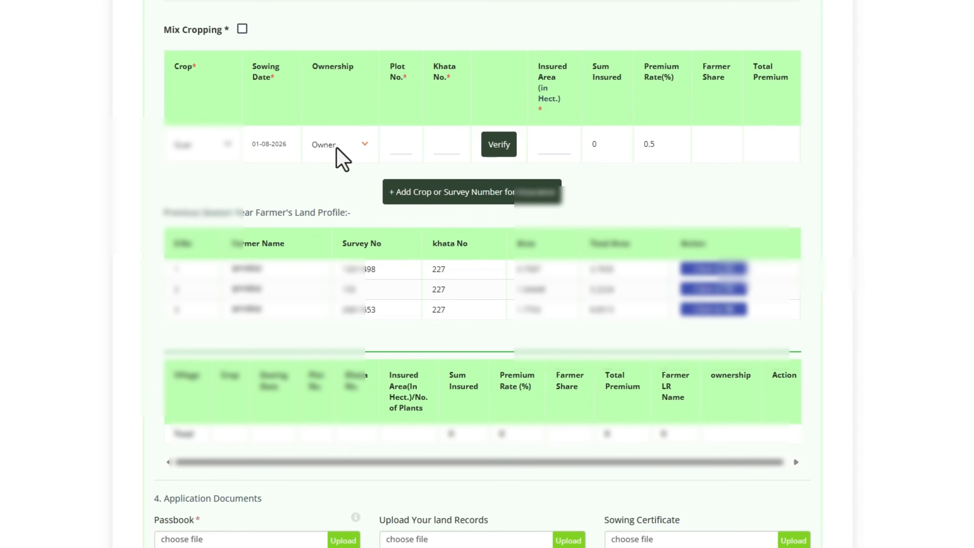
# Enter the plot and khata numbers for the Guar crop and verify them against the land records
pyautogui.click(399, 144)
pyautogui.click(414, 174)
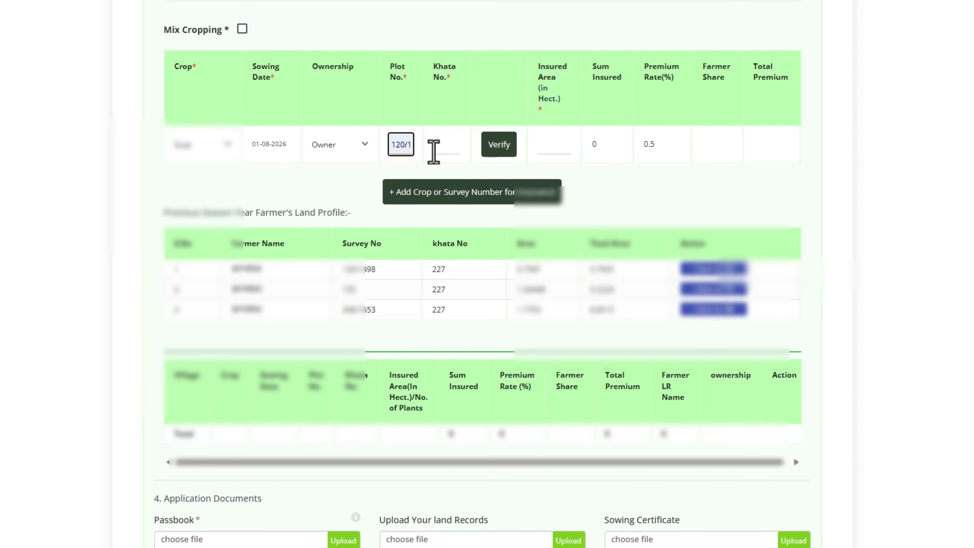
pyautogui.click(433, 151)
pyautogui.click(447, 177)
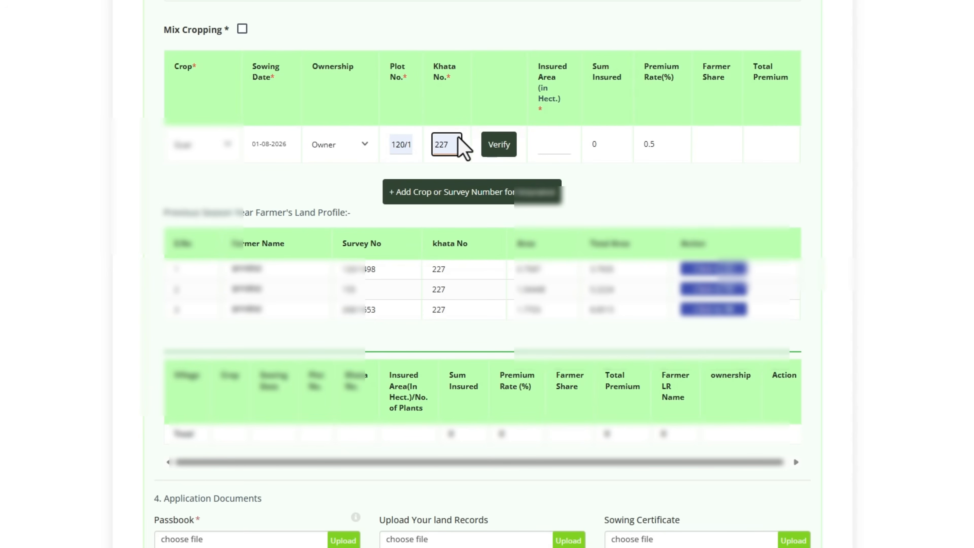
pyautogui.click(496, 152)
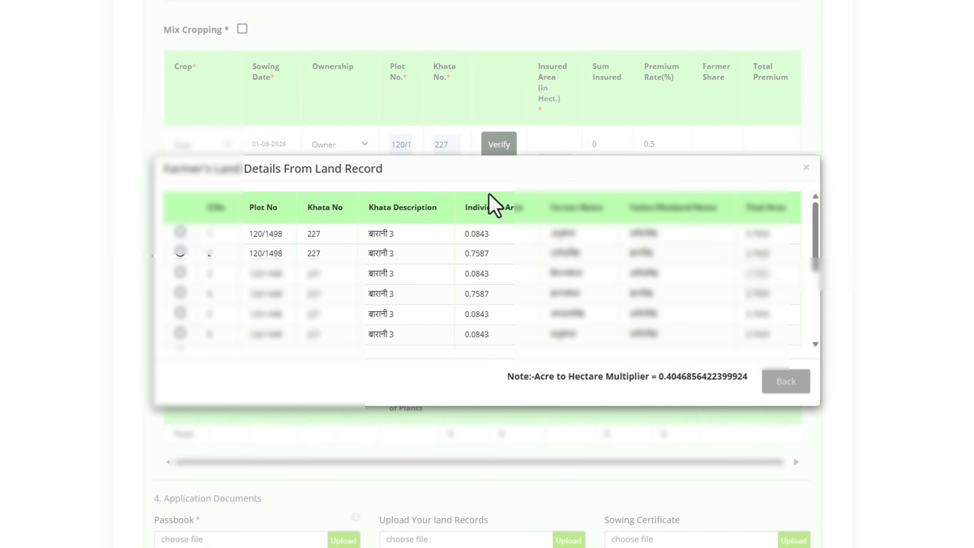
# Submit the farmer's land record with the 0.7587 hectare individual area and add the Guar crop for insurance
pyautogui.click(180, 293)
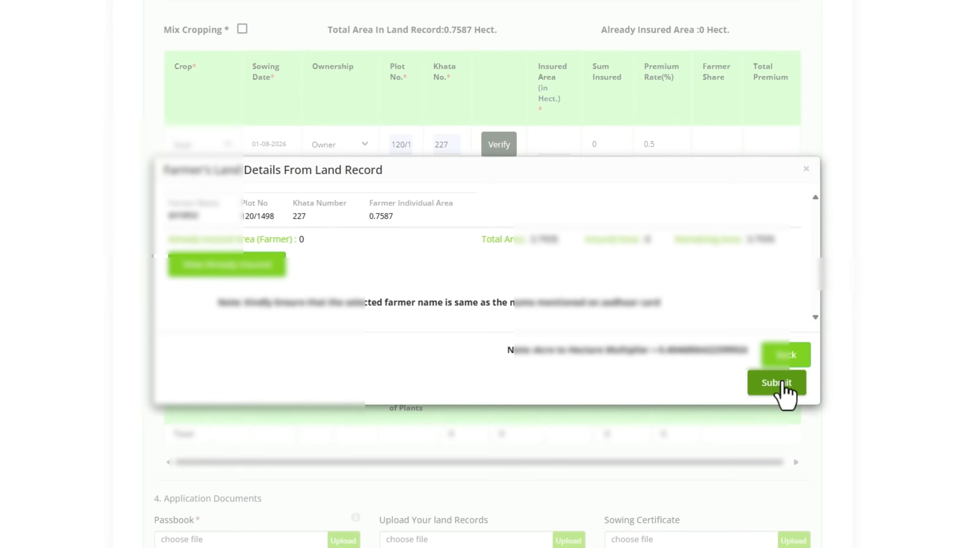
pyautogui.click(778, 382)
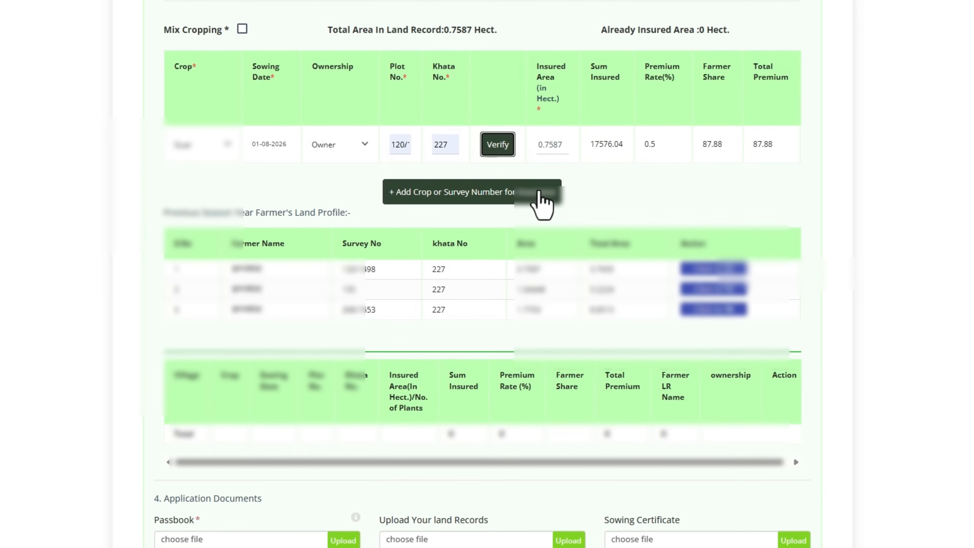
pyautogui.click(495, 196)
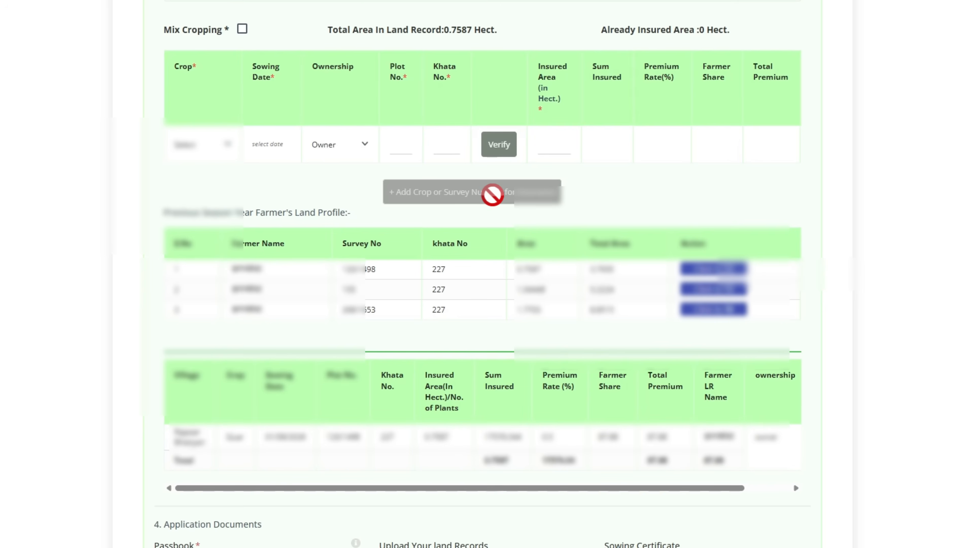
# Choose Moth Bean (Kidney Bean/ Deww Gram) as the next crop, set its sowing date, and start its plot number
pyautogui.click(206, 149)
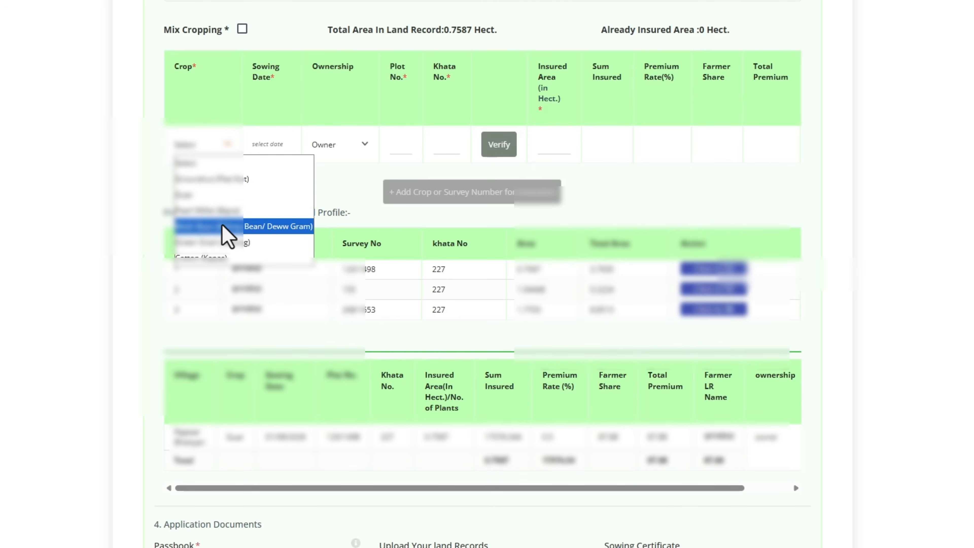
pyautogui.click(228, 236)
pyautogui.click(266, 143)
pyautogui.click(335, 174)
pyautogui.click(401, 145)
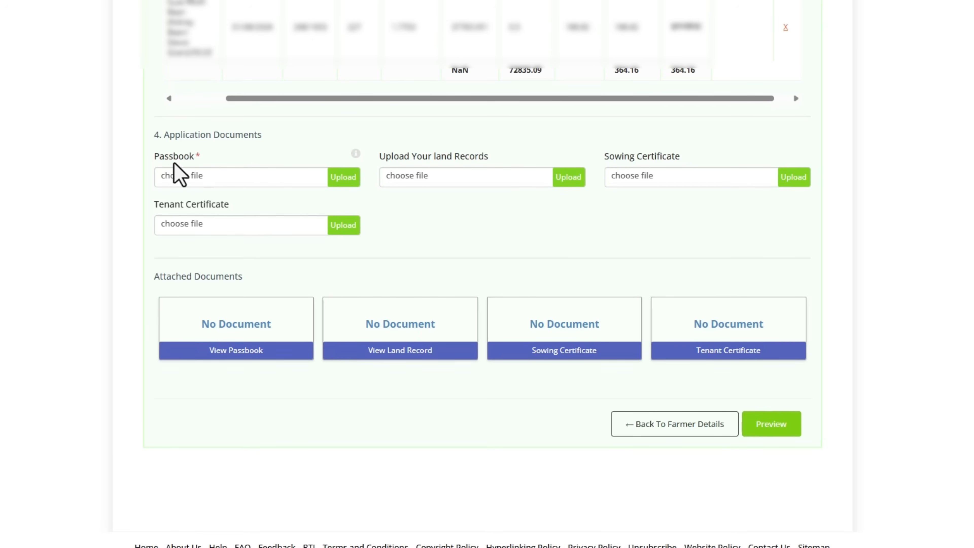
# Attach and upload the farmer's Passbook and Land Records files in the application documents
pyautogui.moveTo(165, 157); pyautogui.dragTo(198, 158)
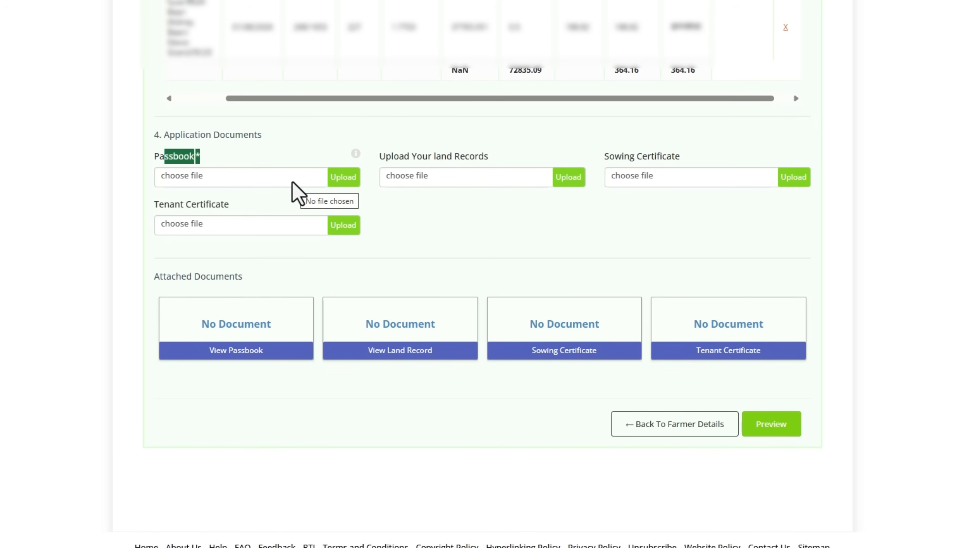
pyautogui.click(296, 191)
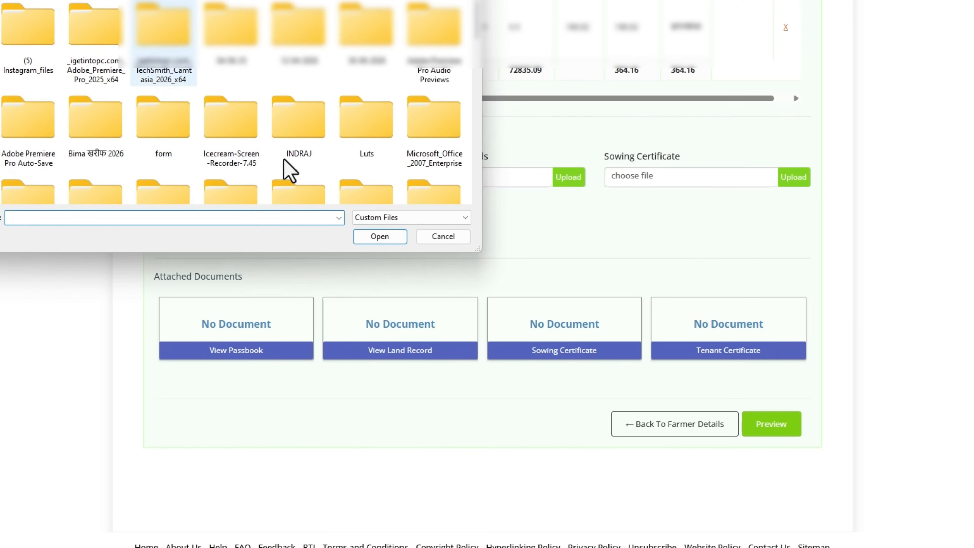
pyautogui.doubleClick(285, 165)
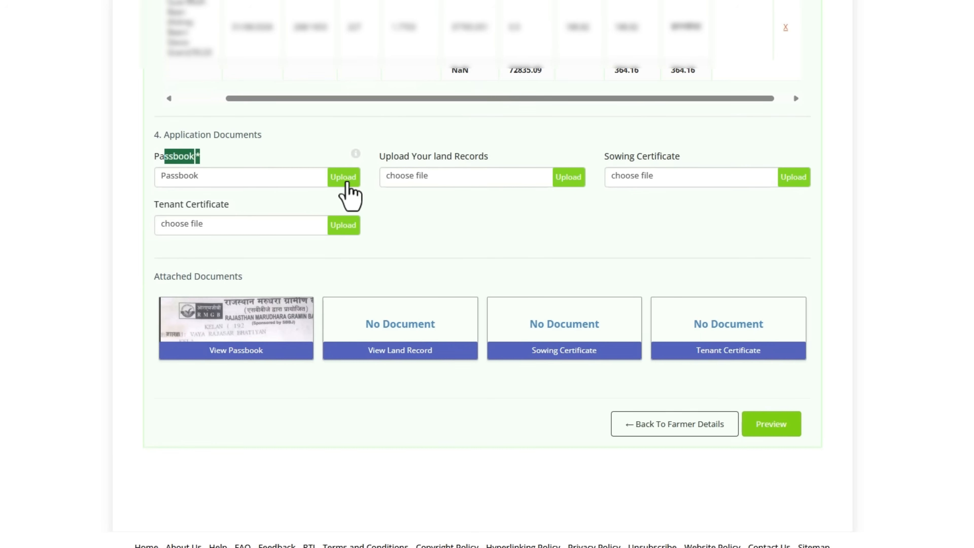
pyautogui.click(344, 183)
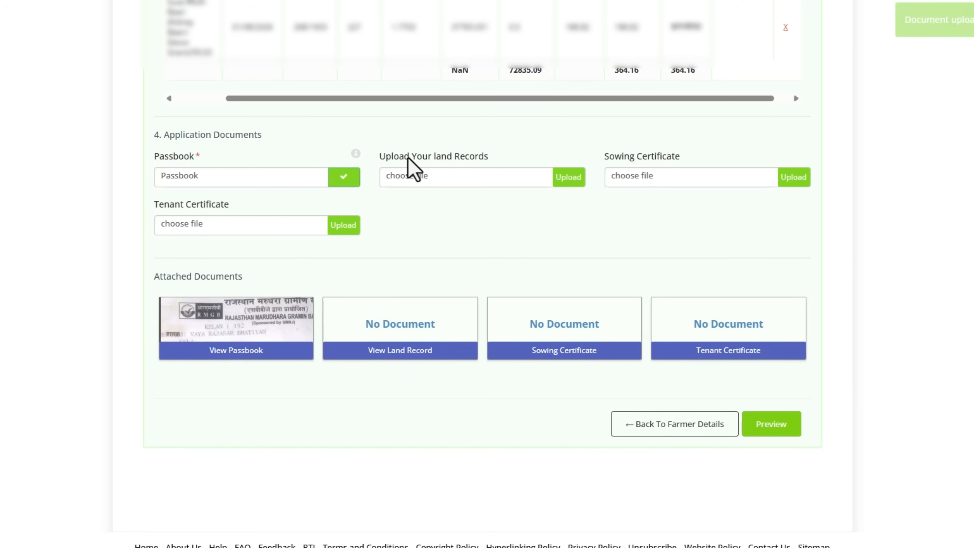
pyautogui.moveTo(408, 157); pyautogui.dragTo(446, 184)
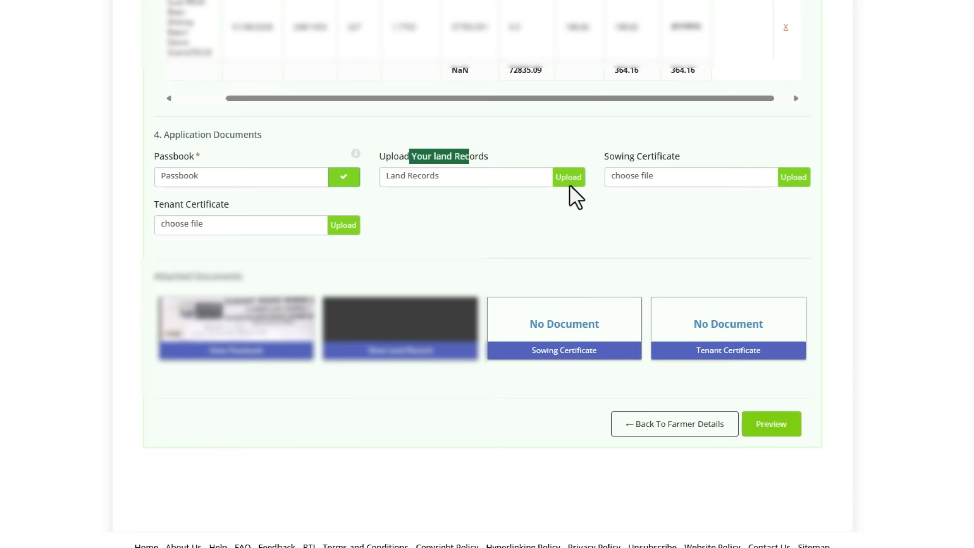
pyautogui.click(570, 178)
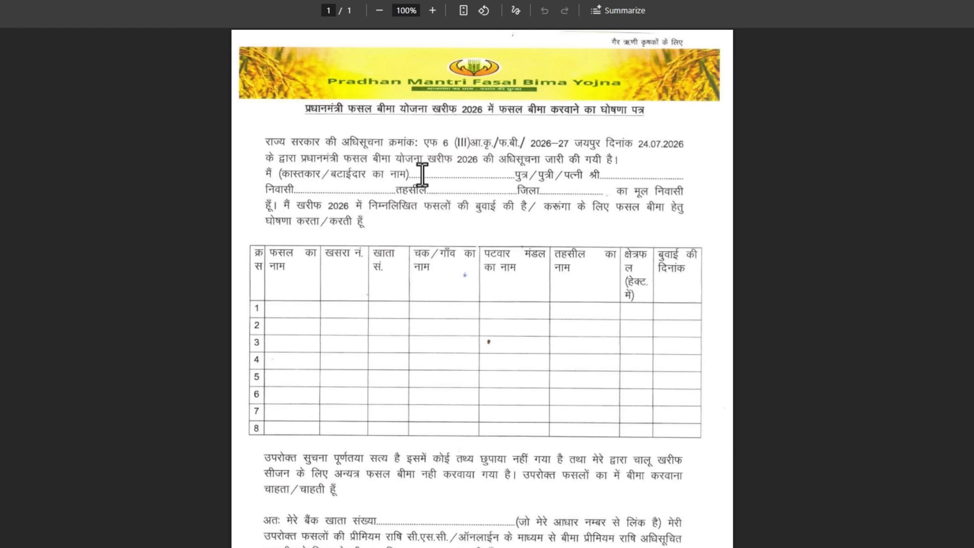
# Review the farmer details and crop table of the Kharif 2026 crop insurance declaration form
pyautogui.moveTo(422, 174); pyautogui.dragTo(456, 181)
pyautogui.click(383, 178)
pyautogui.scroll(-2, 591, 365)
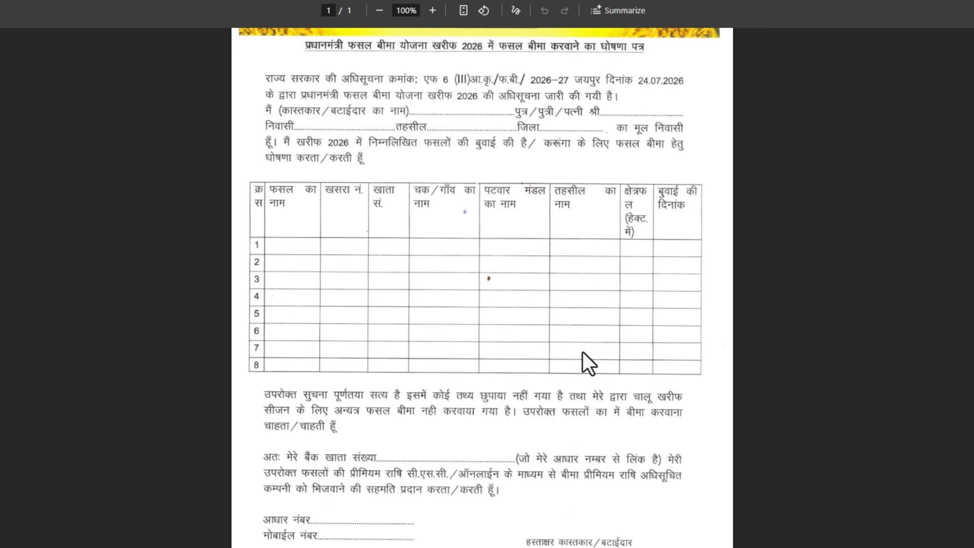
# Read the declaration form's heading, bank account consent, and the Aadhaar, mobile number, signature and date fields
pyautogui.scroll(2, 587, 362)
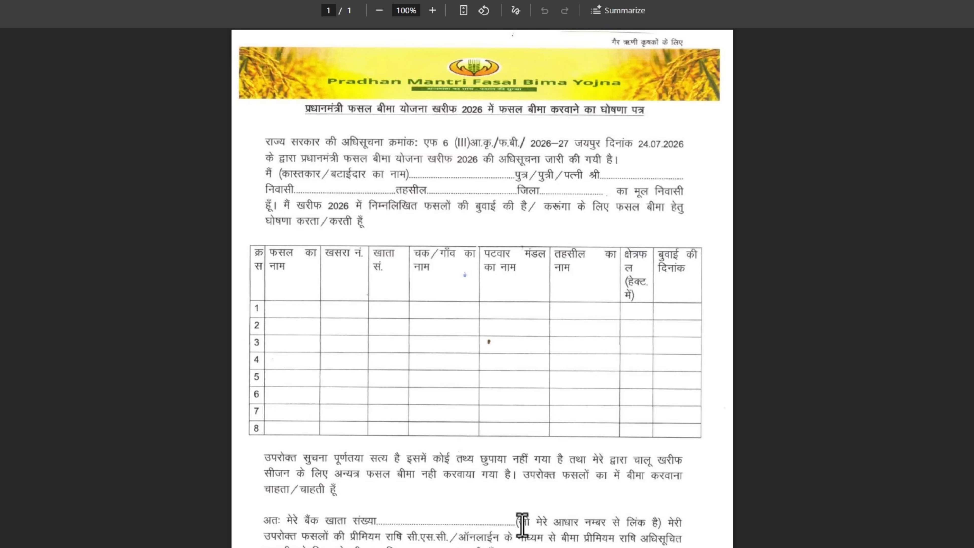
pyautogui.scroll(-4, 577, 475)
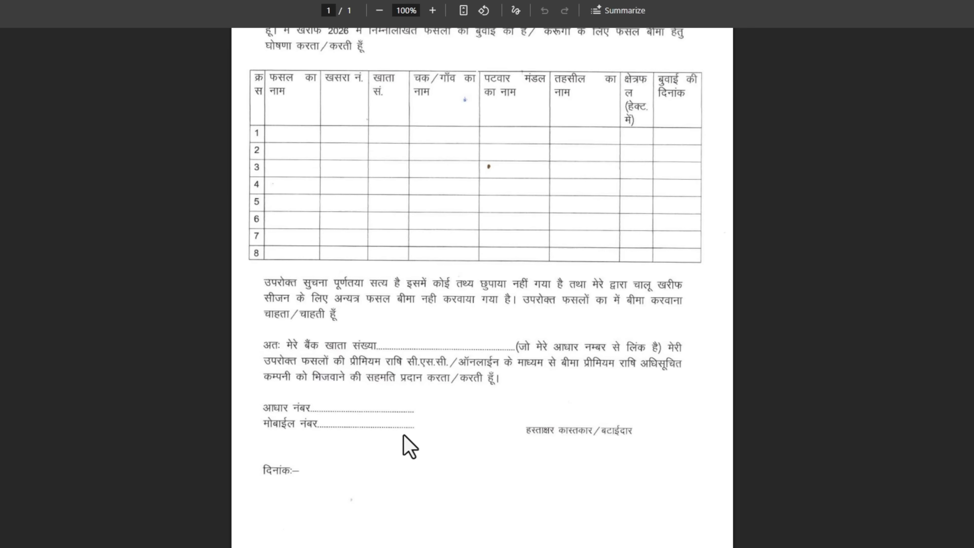
pyautogui.scroll(4, 402, 446)
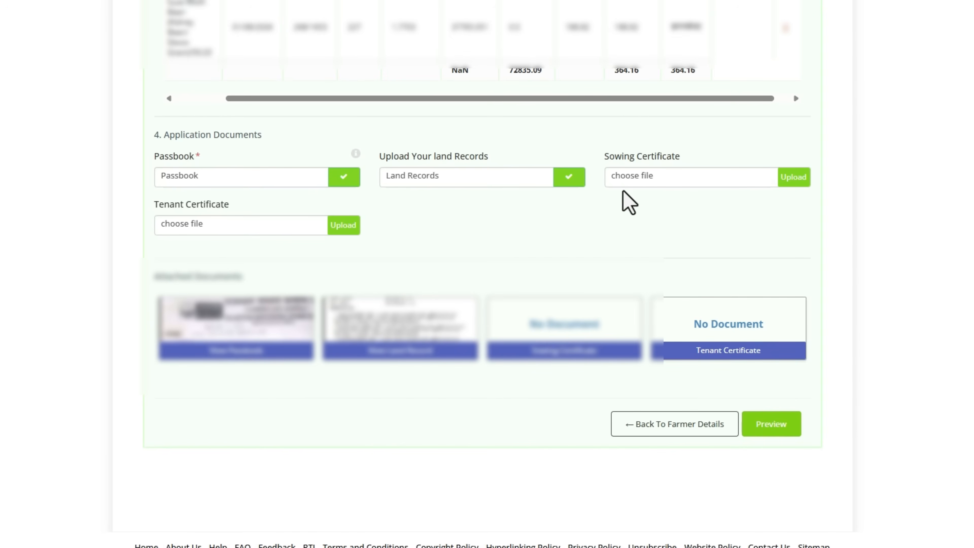
# Attach and upload the file ssss as the Sowing Certificate in the application documents
pyautogui.click(639, 186)
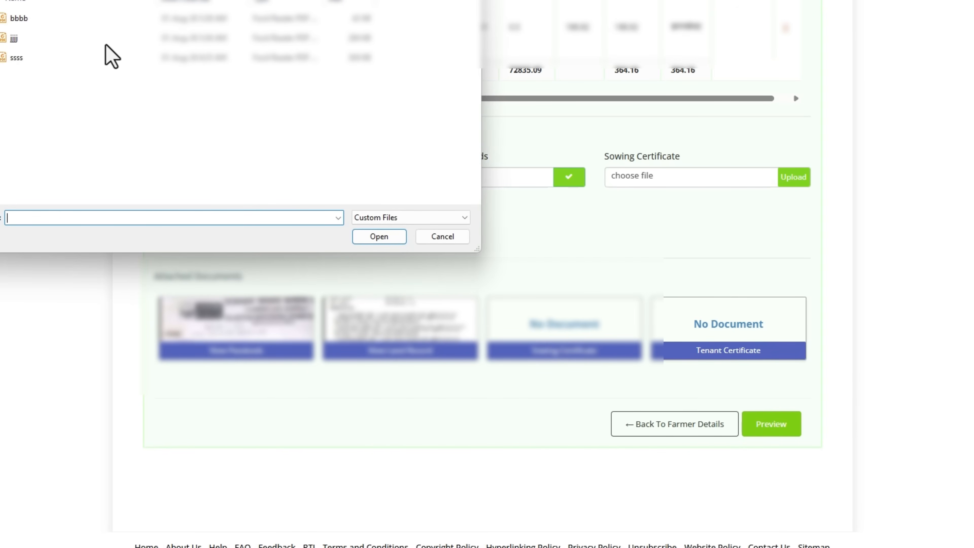
pyautogui.click(43, 57)
pyautogui.click(380, 237)
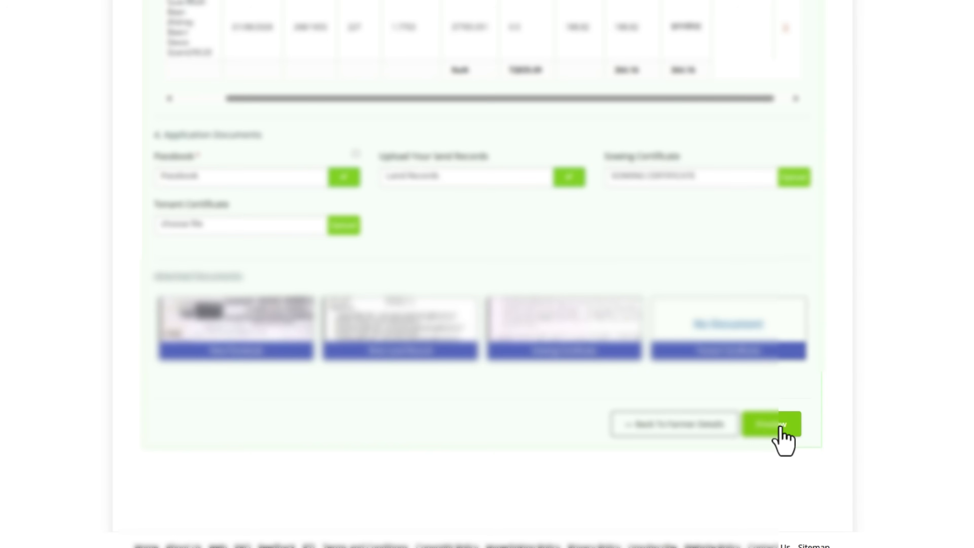
# Preview the completed insurance application and submit it with both declarations ticked
pyautogui.click(777, 427)
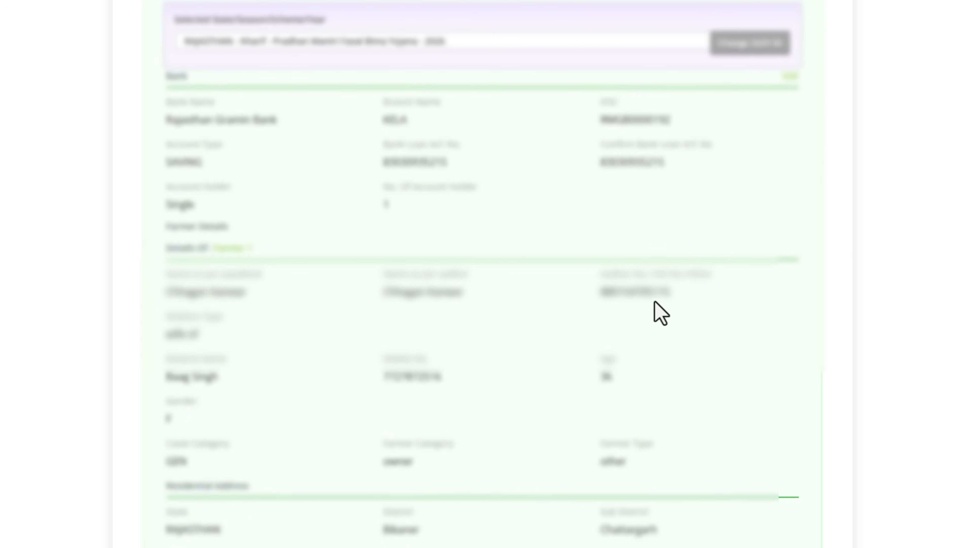
pyautogui.scroll(-20, 660, 313)
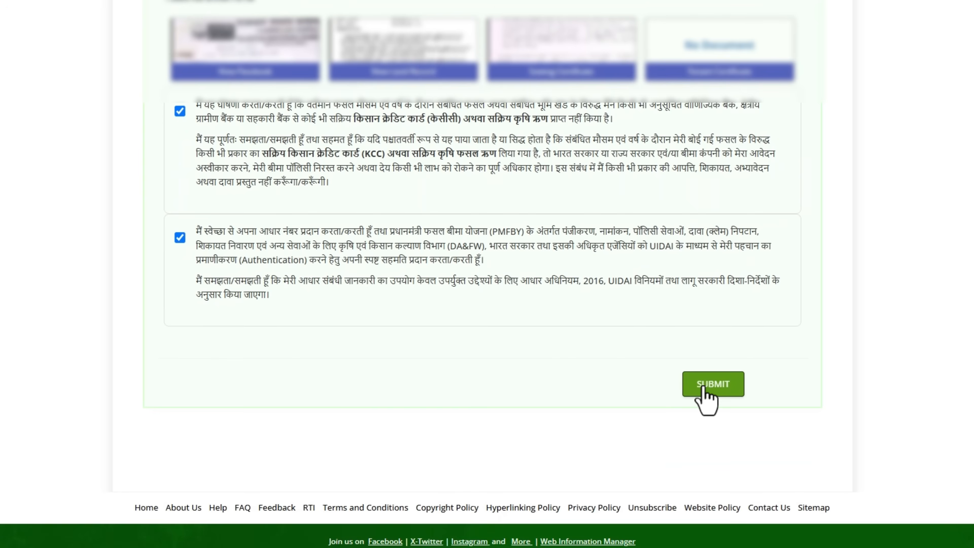
pyautogui.click(705, 385)
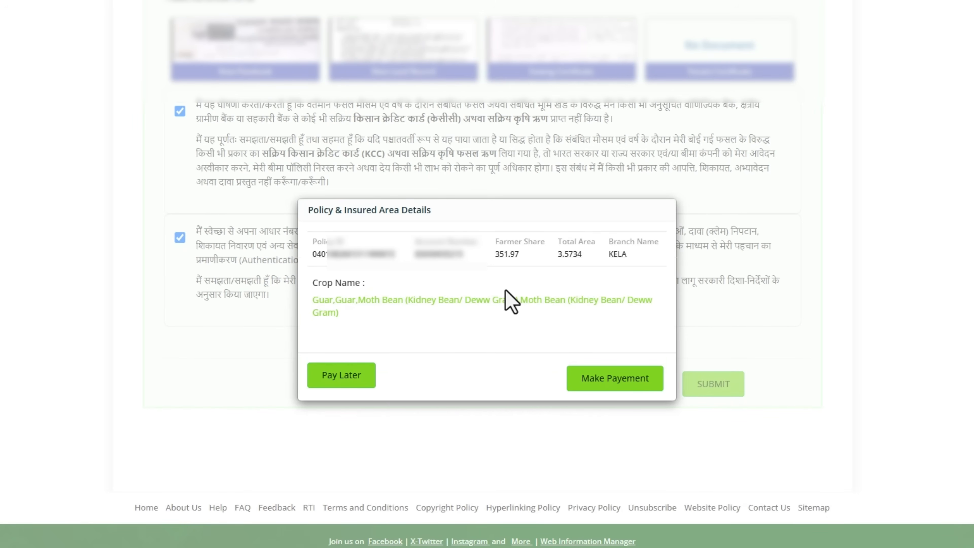
# Choose to pay the policy premium later and open the list of unpaid applications
pyautogui.click(357, 373)
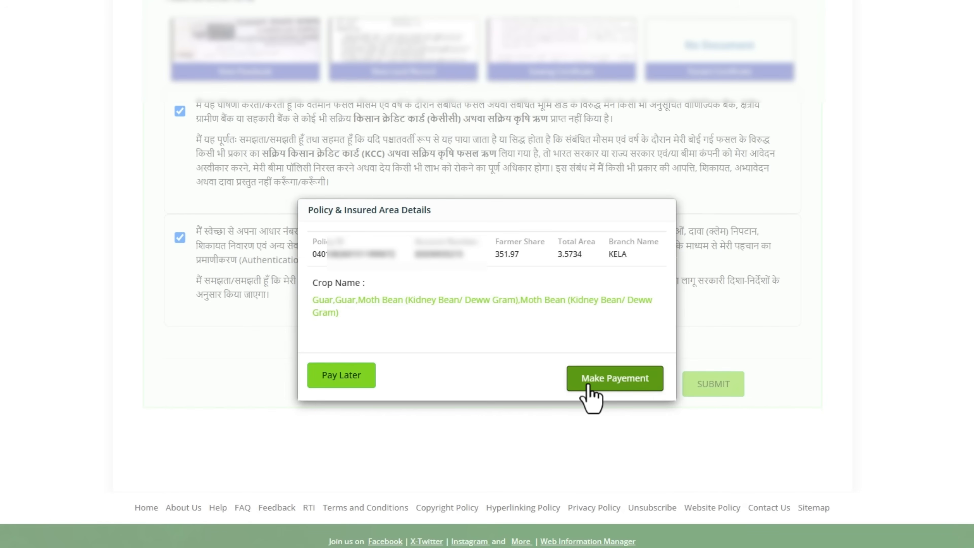
pyautogui.click(350, 380)
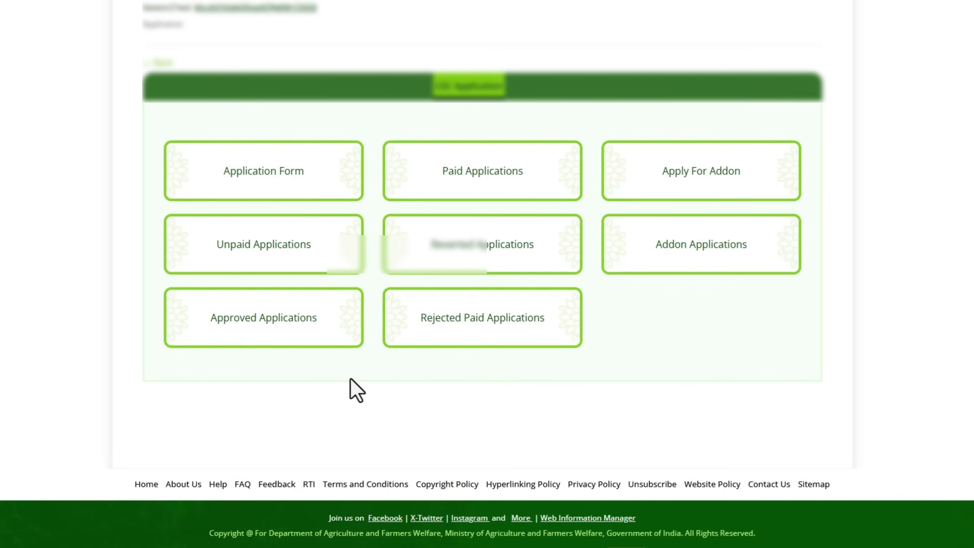
pyautogui.click(234, 248)
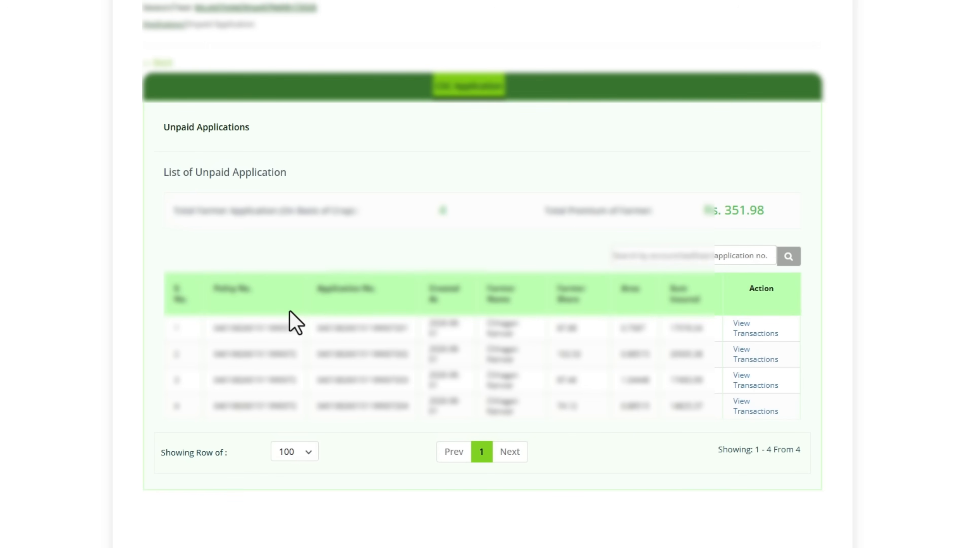
# View the first unpaid application's transactions and proceed with payment for its policy
pyautogui.click(754, 333)
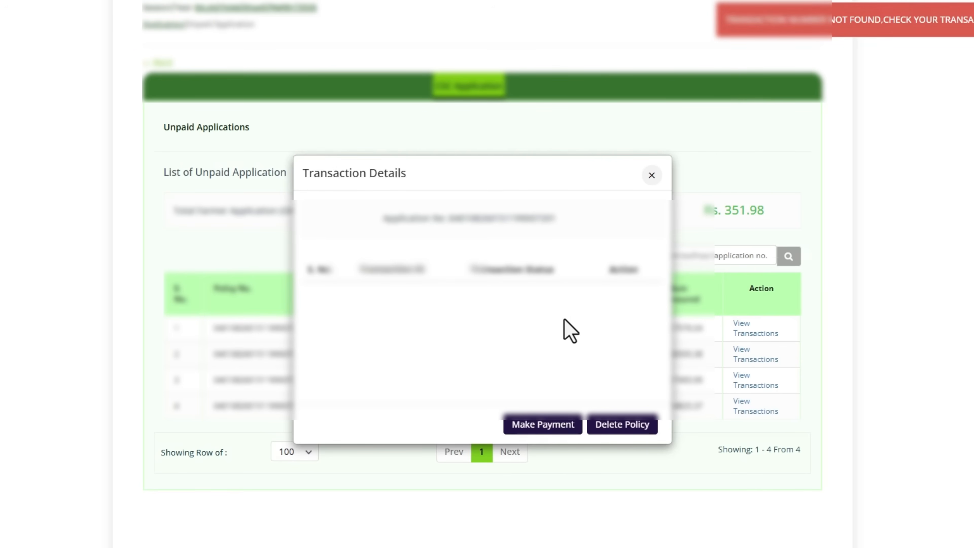
pyautogui.click(542, 430)
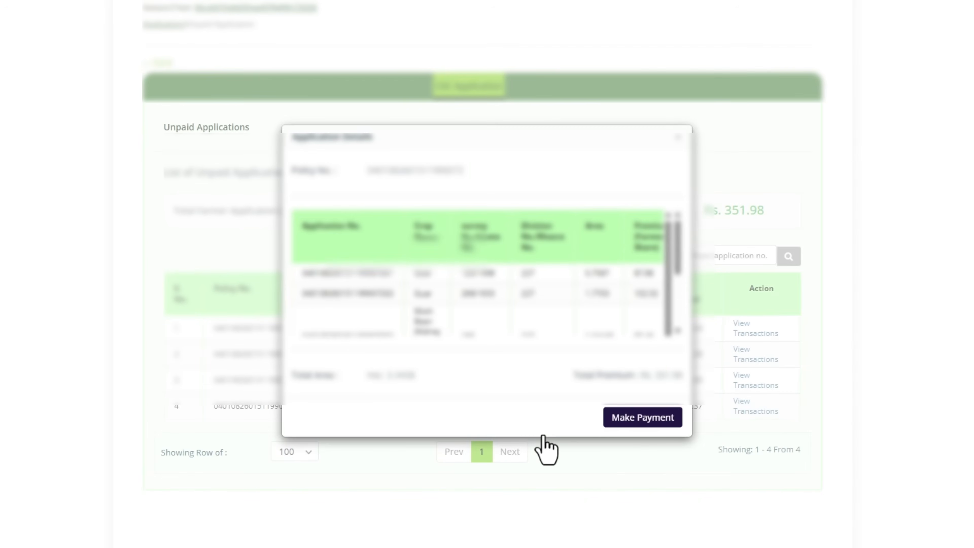
pyautogui.click(632, 420)
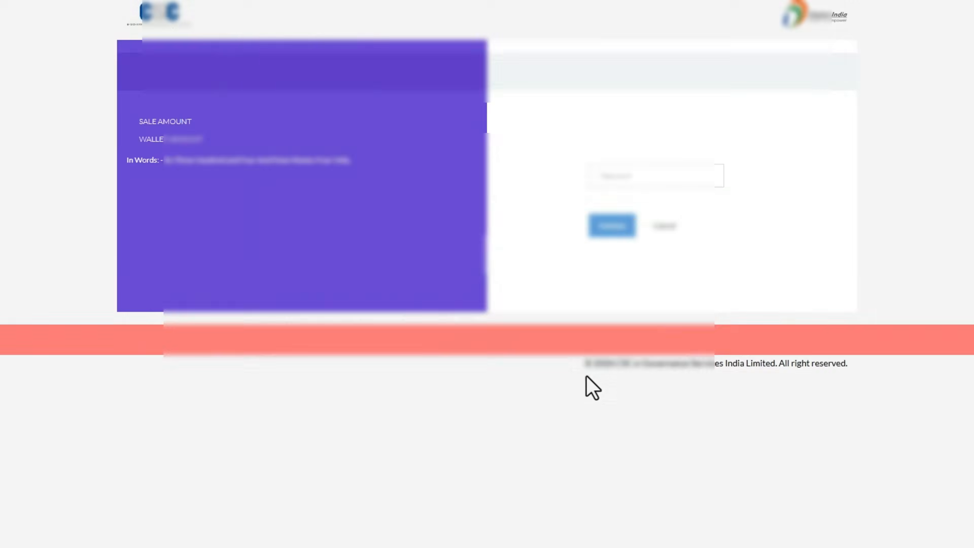
# Continue past the CSC payment password, enter the wallet PIN, and pay ₹304.94 from the wallet
pyautogui.click(615, 227)
pyautogui.doubleClick(599, 226)
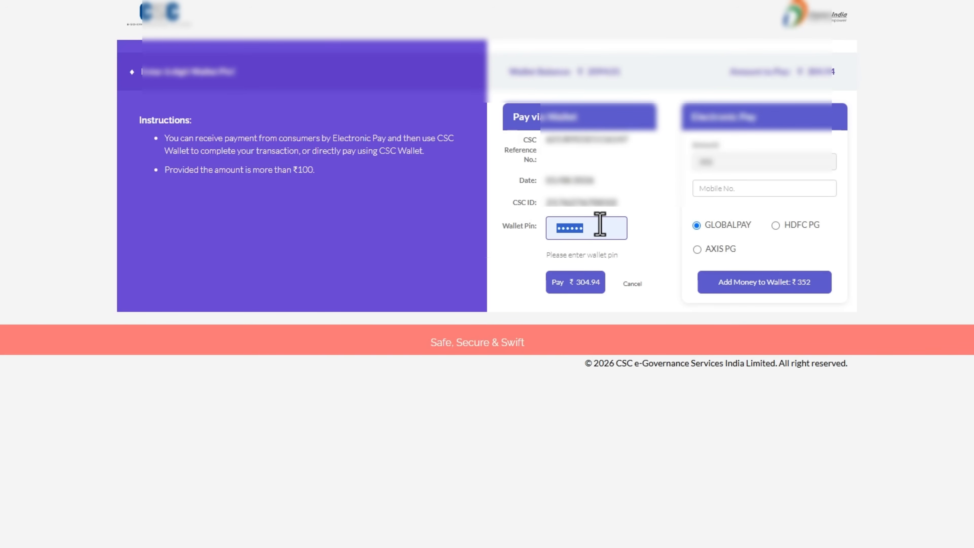
pyautogui.write('•••')
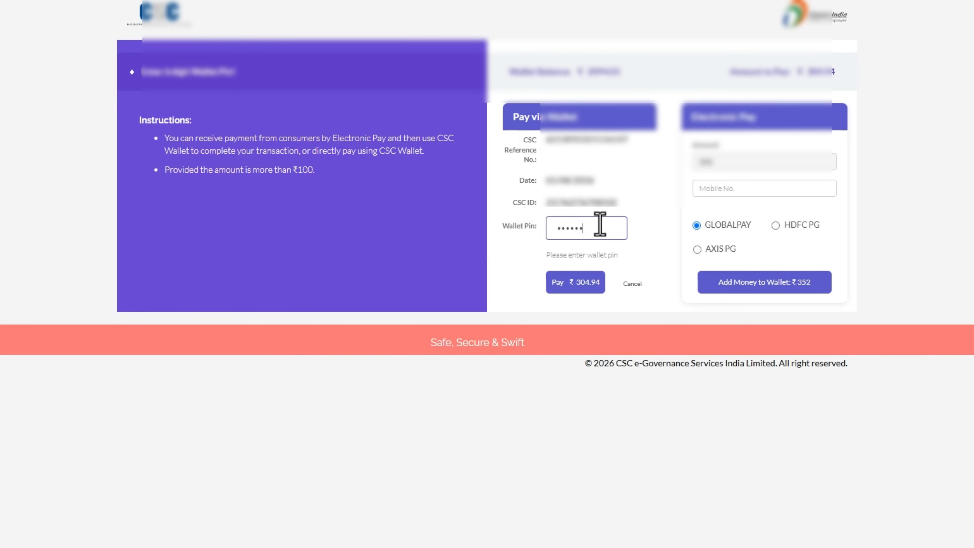
pyautogui.click(582, 283)
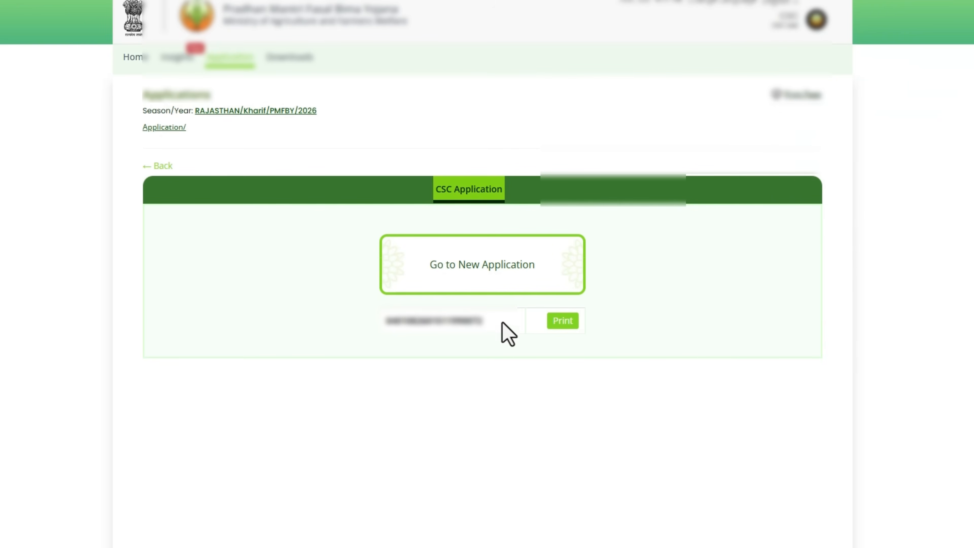
# Open the paid application's receipt and look through its farmer, bank and crop details
pyautogui.click(562, 323)
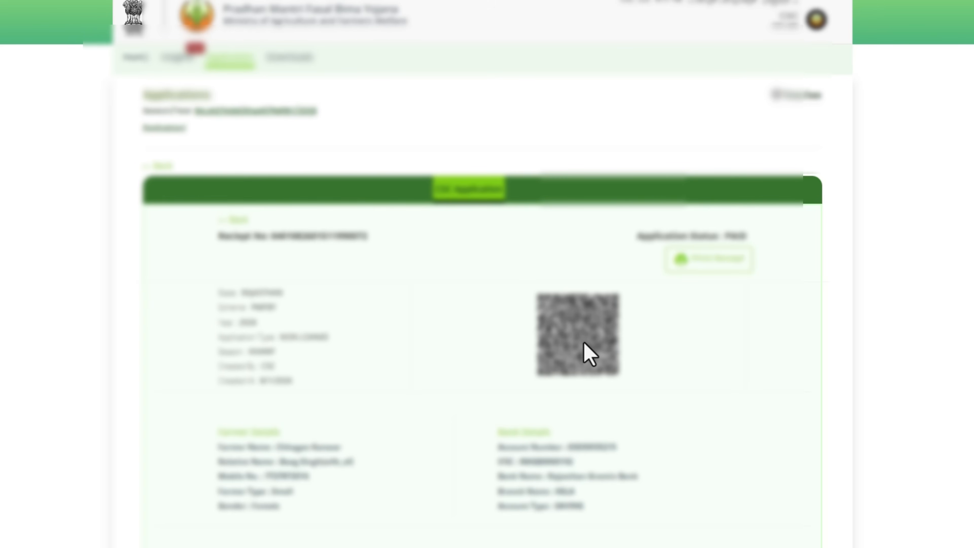
pyautogui.scroll(-5, 589, 357)
pyautogui.scroll(-5, 591, 364)
pyautogui.scroll(10, 587, 365)
# Print the receipt to PDF at a custom scale of 87 and save it
pyautogui.click(708, 268)
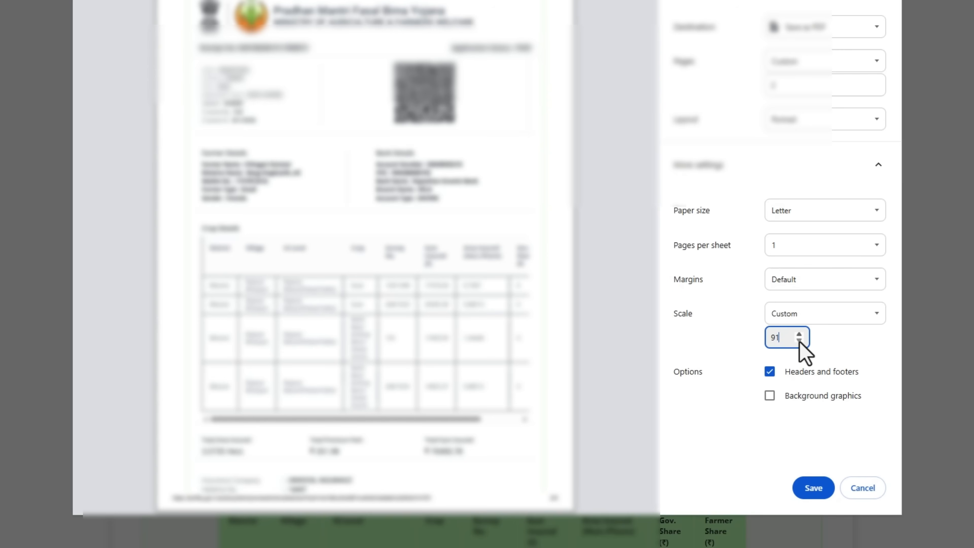
pyautogui.click(799, 341)
pyautogui.click(800, 342)
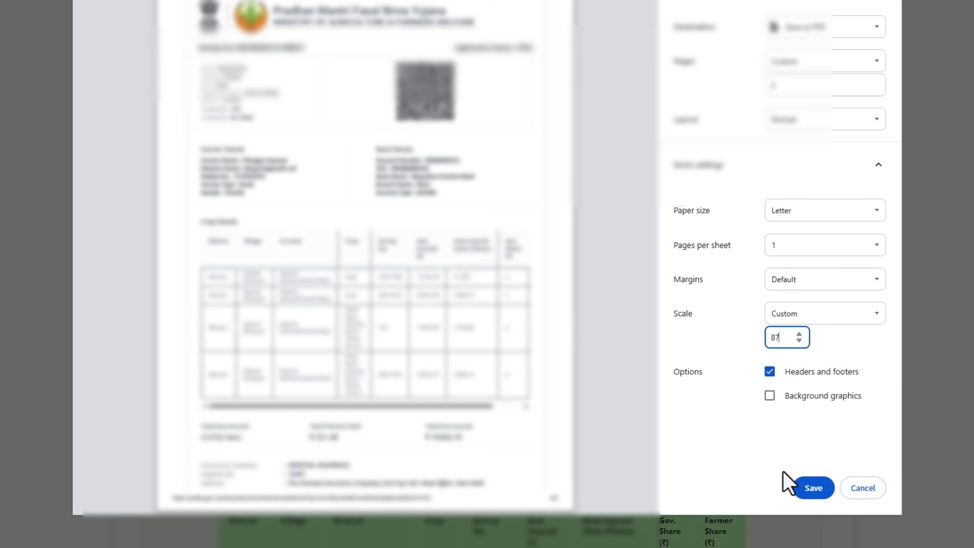
pyautogui.click(809, 491)
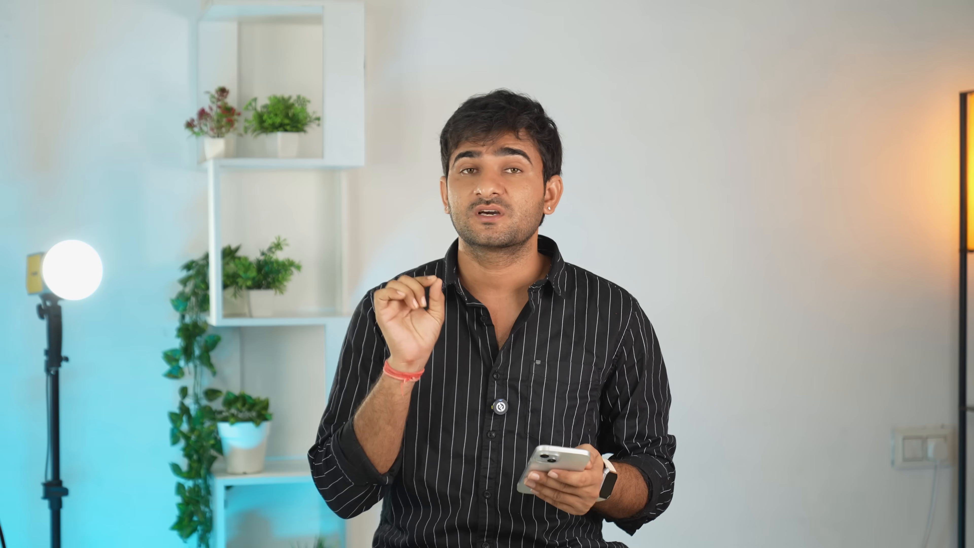